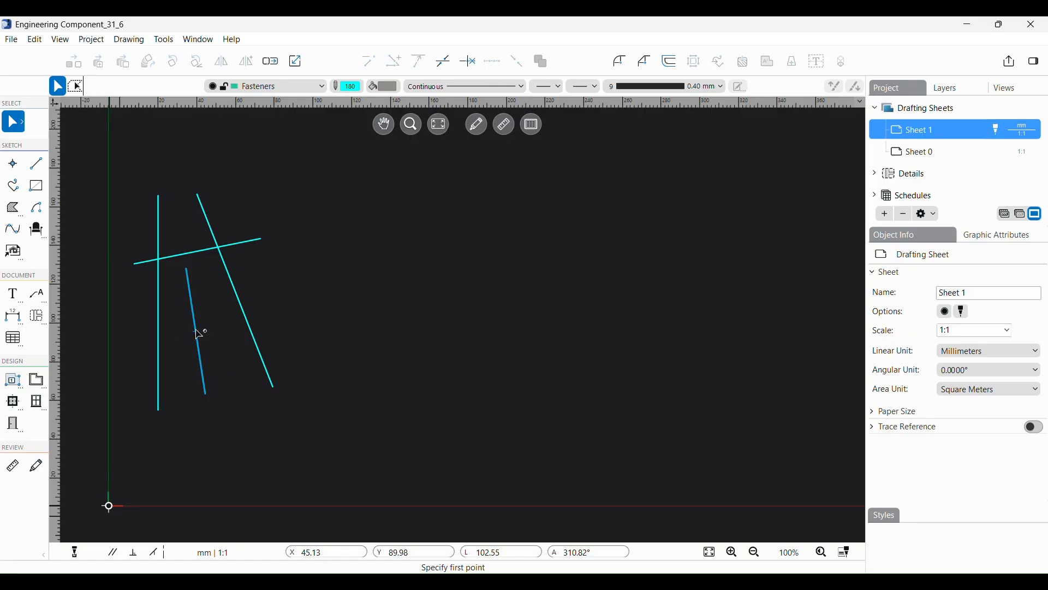
Step: Select the middle, right slanted and crossing lines together and highlight their Length and Angle values
{"action": "left_click", "coordinate": [199, 330]}
{"action": "left_click", "coordinate": [243, 310], "text": "shift"}
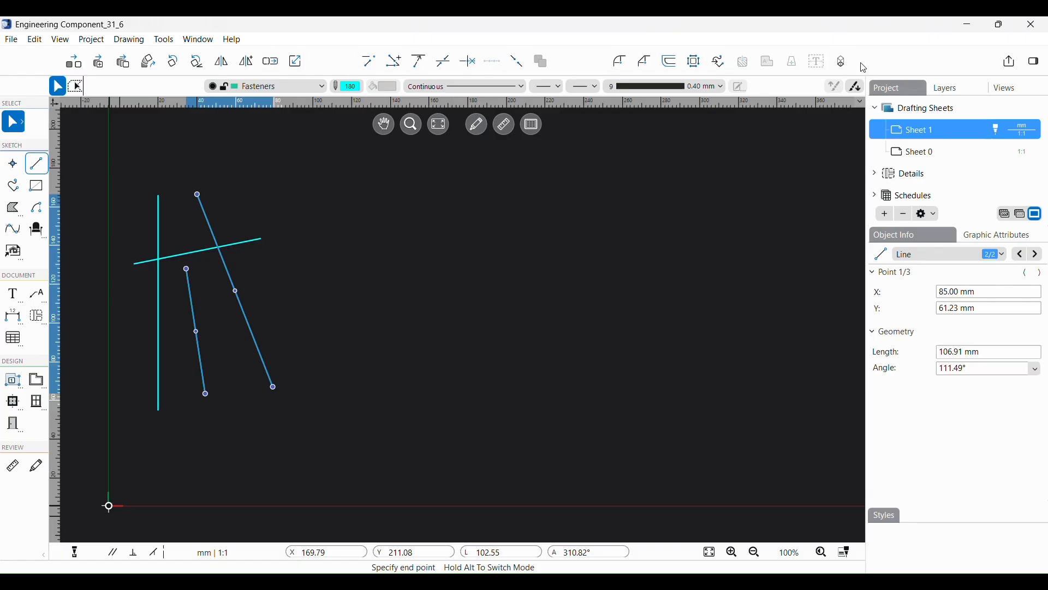
{"action": "left_click", "coordinate": [253, 241], "text": "shift"}
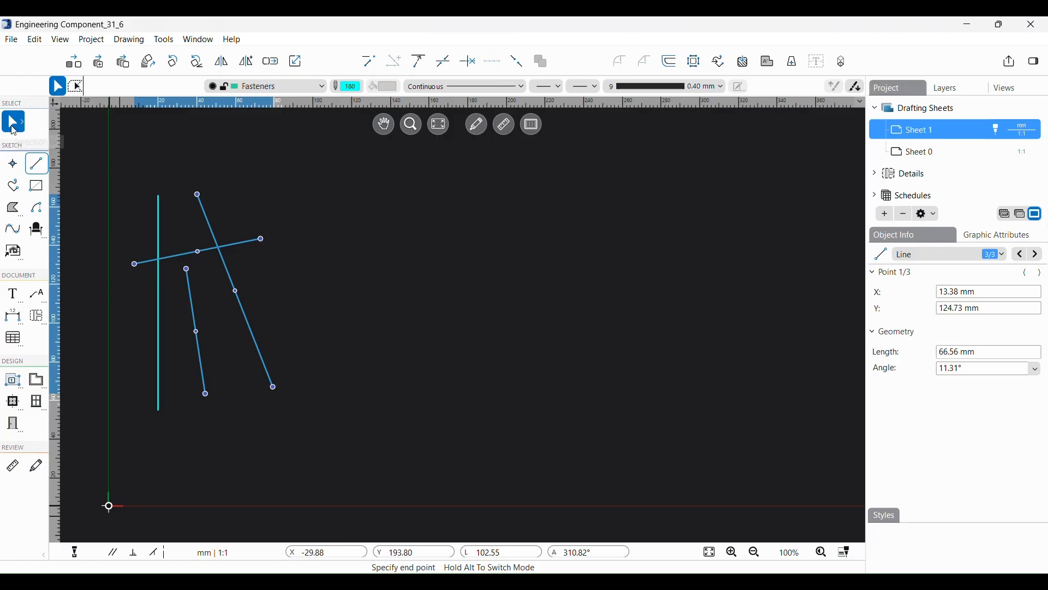
{"action": "left_click", "coordinate": [21, 125]}
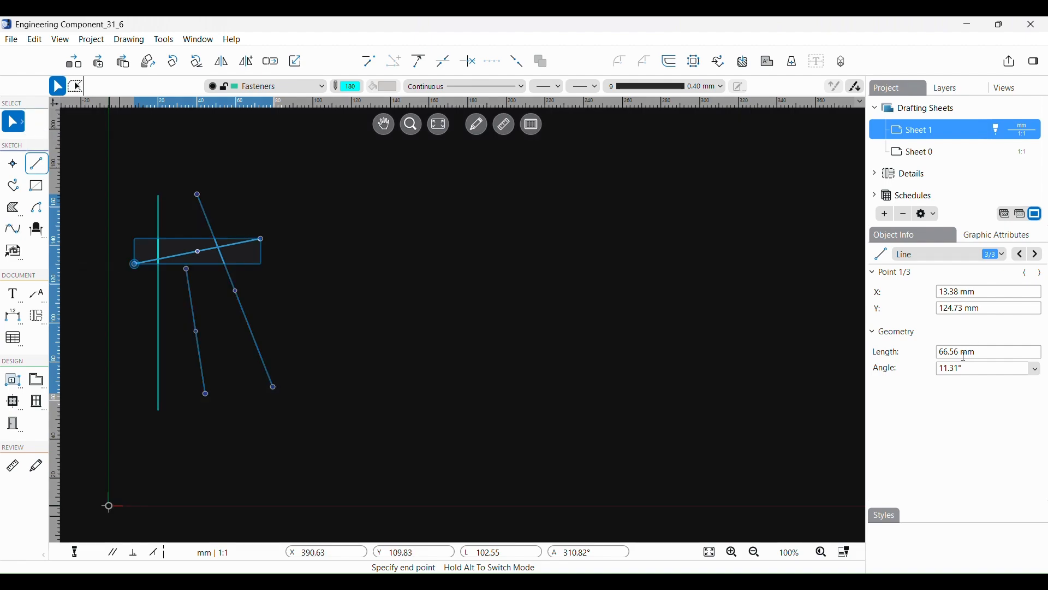
{"action": "double_click", "coordinate": [955, 349]}
{"action": "double_click", "coordinate": [957, 368]}
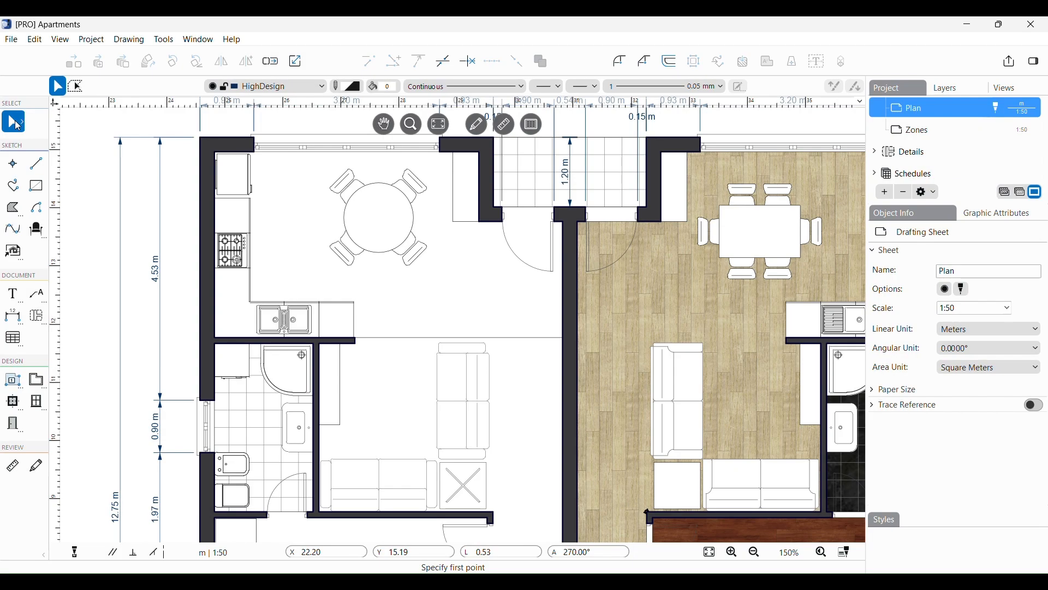
{"action": "left_click", "coordinate": [19, 126]}
{"action": "left_click", "coordinate": [132, 113]}
{"action": "left_click", "coordinate": [36, 40]}
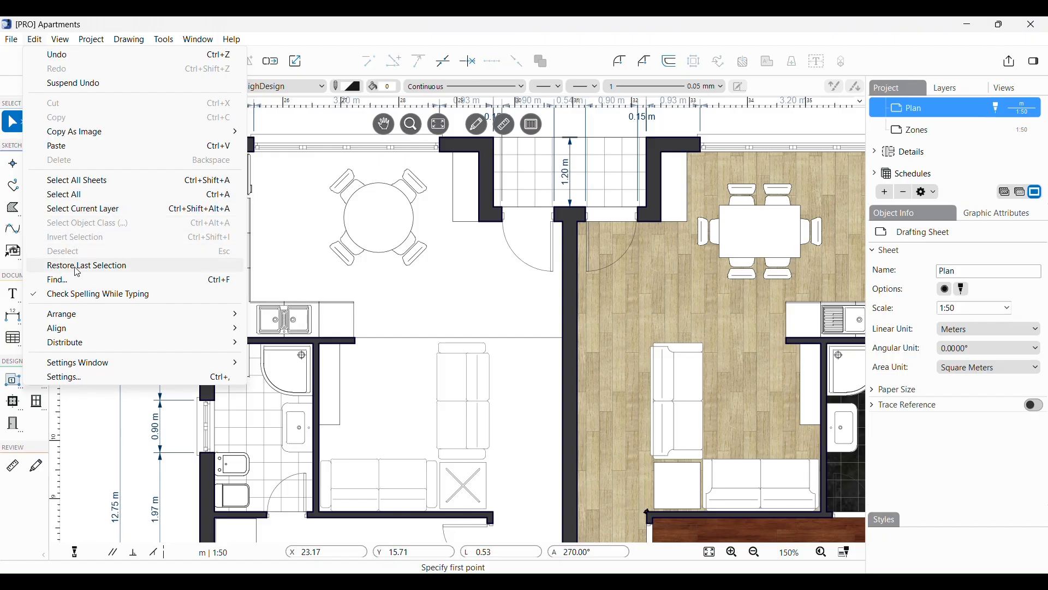
{"action": "left_click", "coordinate": [292, 265]}
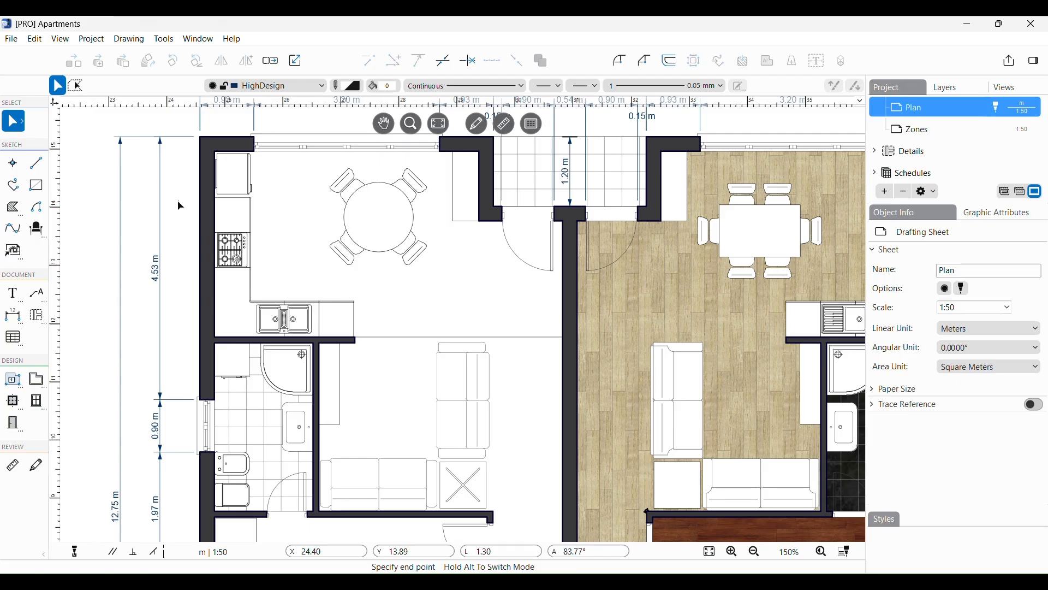
{"action": "left_click", "coordinate": [238, 253]}
{"action": "left_click", "coordinate": [239, 256]}
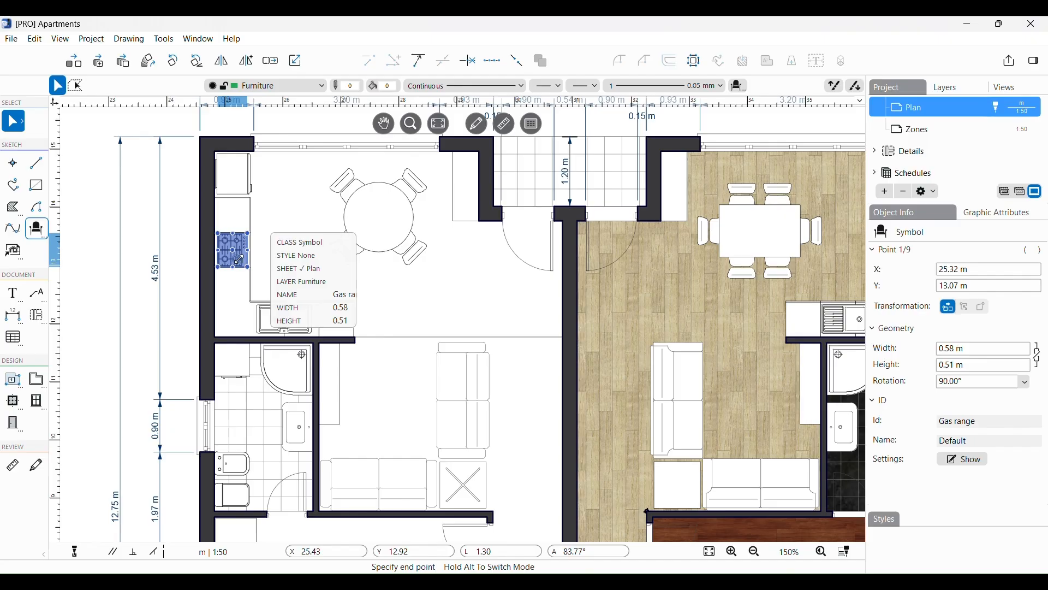
{"action": "left_click", "coordinate": [79, 551]}
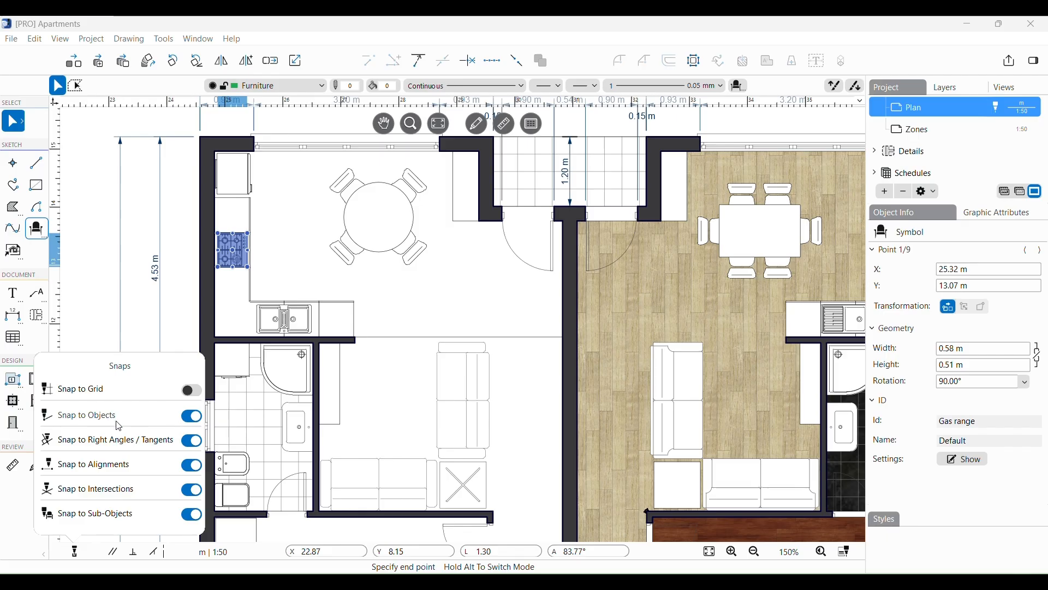
{"action": "left_click", "coordinate": [146, 323]}
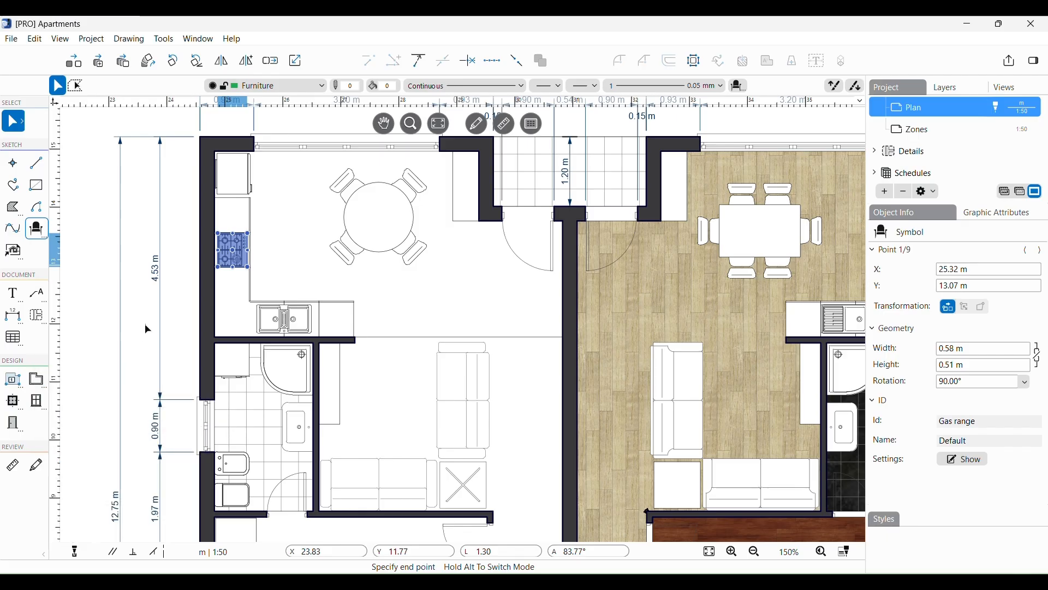
{"action": "key", "text": "Escape"}
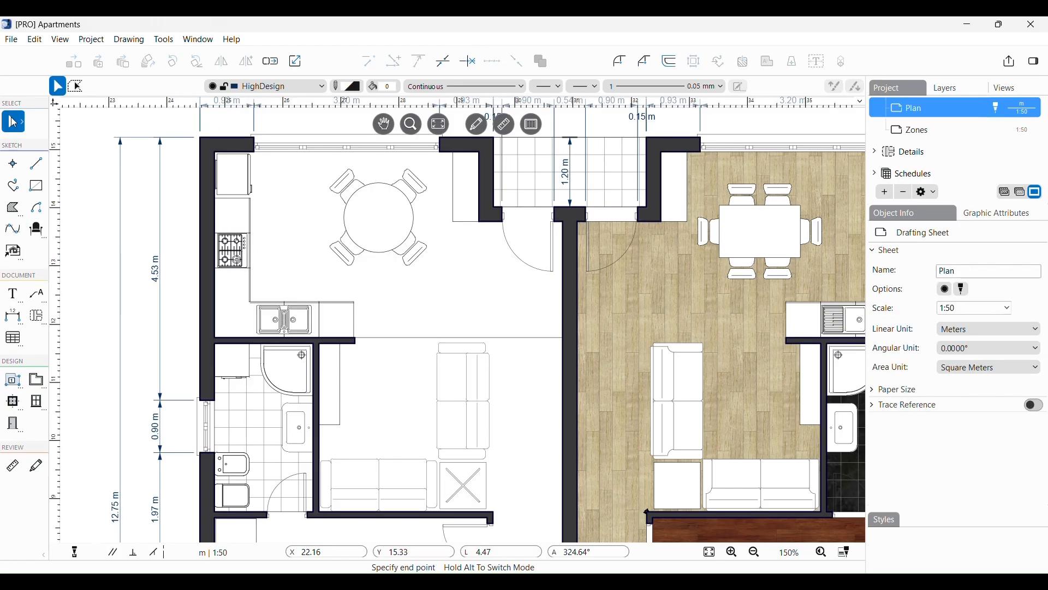
Step: Box-select the kitchen's 18 walls and cabinets a few times, clearing each selection with Esc
{"action": "left_click", "coordinate": [181, 212]}
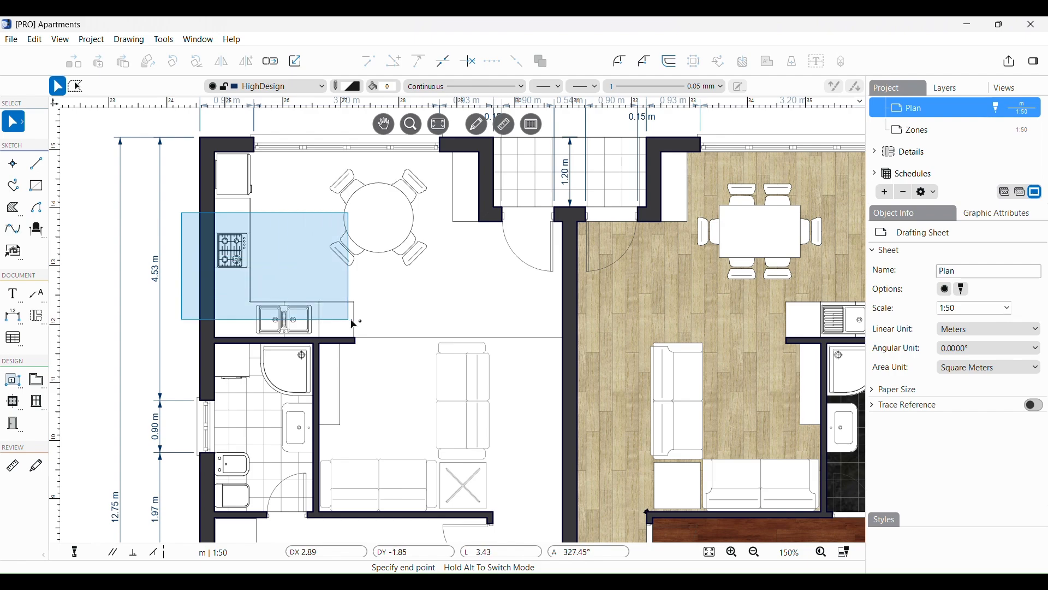
{"action": "left_click", "coordinate": [403, 361]}
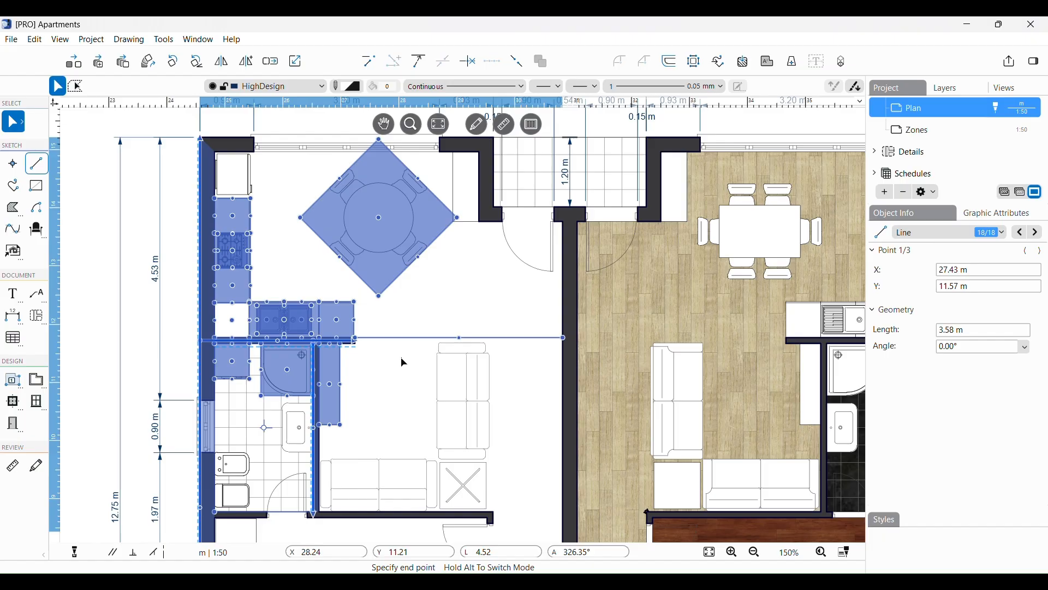
{"action": "key", "text": "Escape"}
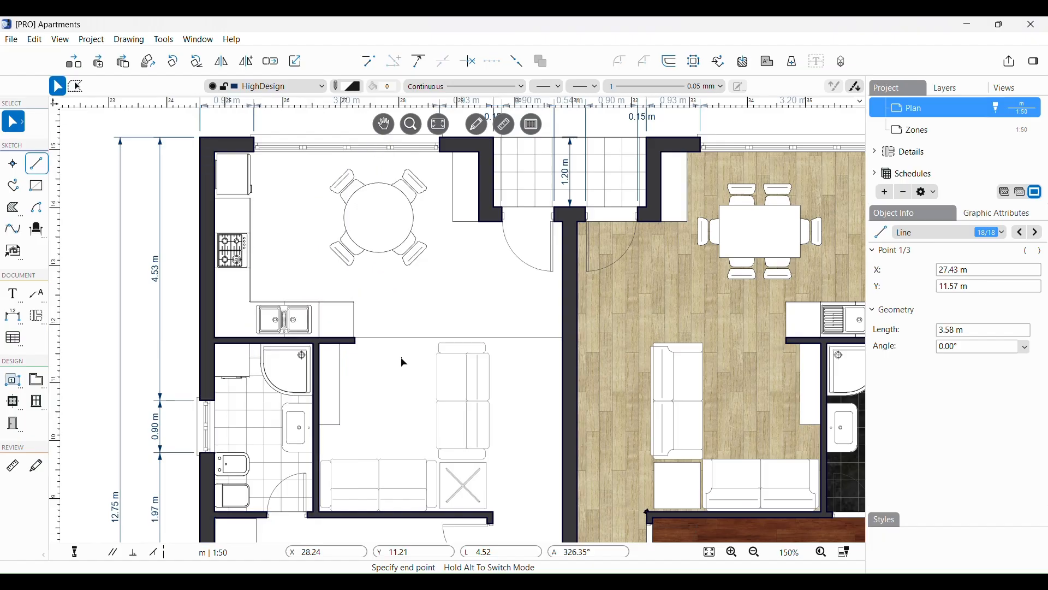
{"action": "key", "text": "Escape"}
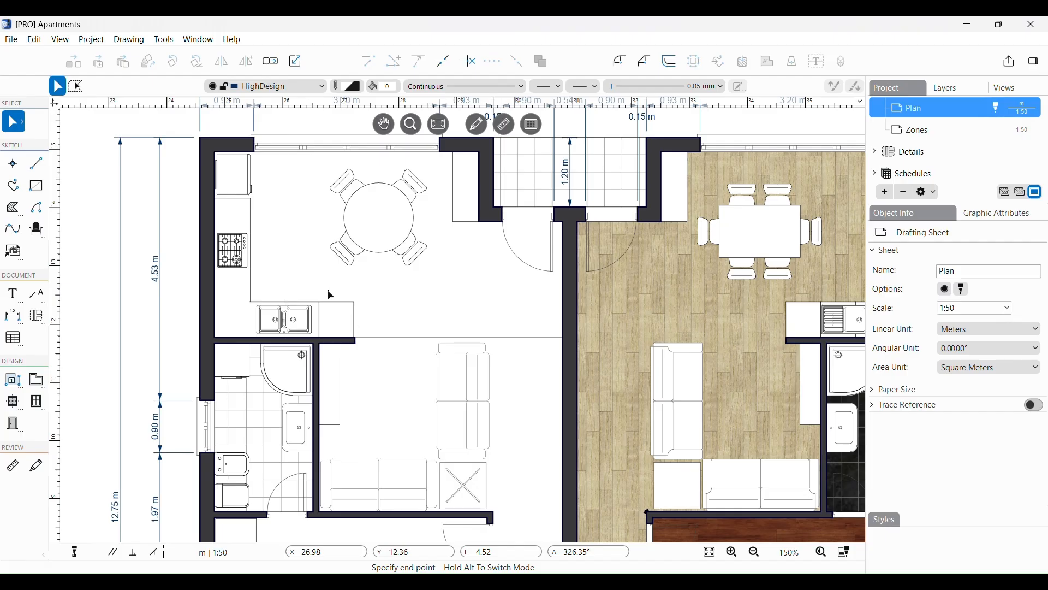
{"action": "left_click_drag", "start_coordinate": [184, 210], "coordinate": [414, 363]}
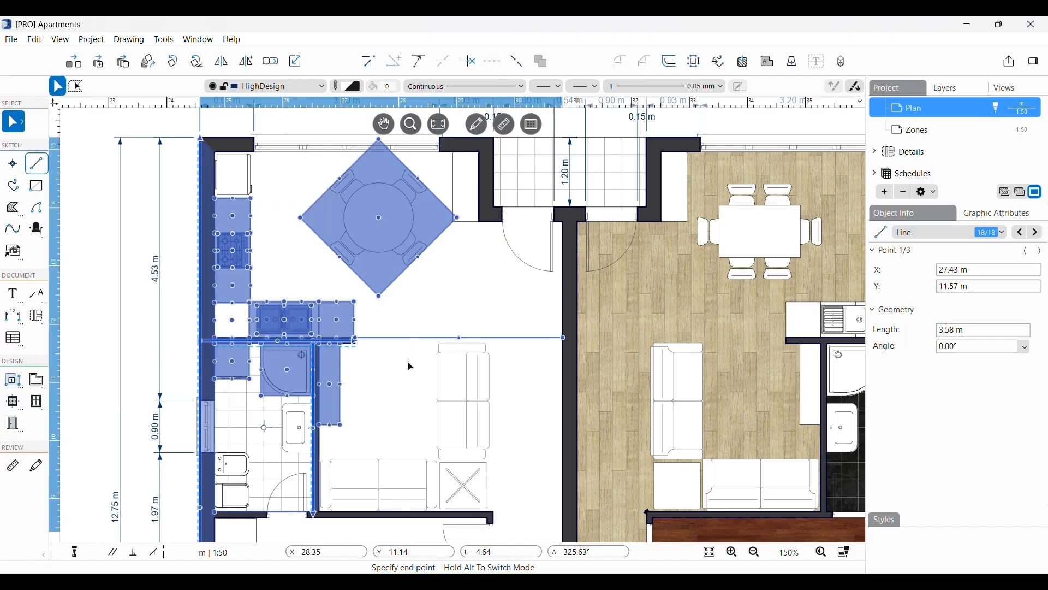
{"action": "key", "text": "Escape"}
{"action": "key", "text": "Escape"}
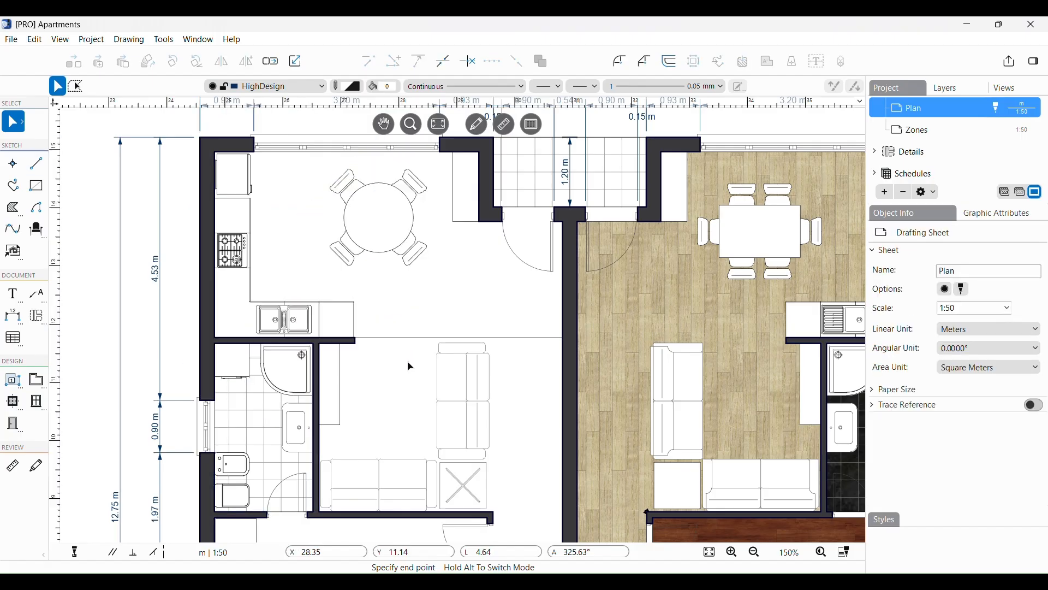
{"action": "left_click_drag", "start_coordinate": [410, 364], "coordinate": [188, 212]}
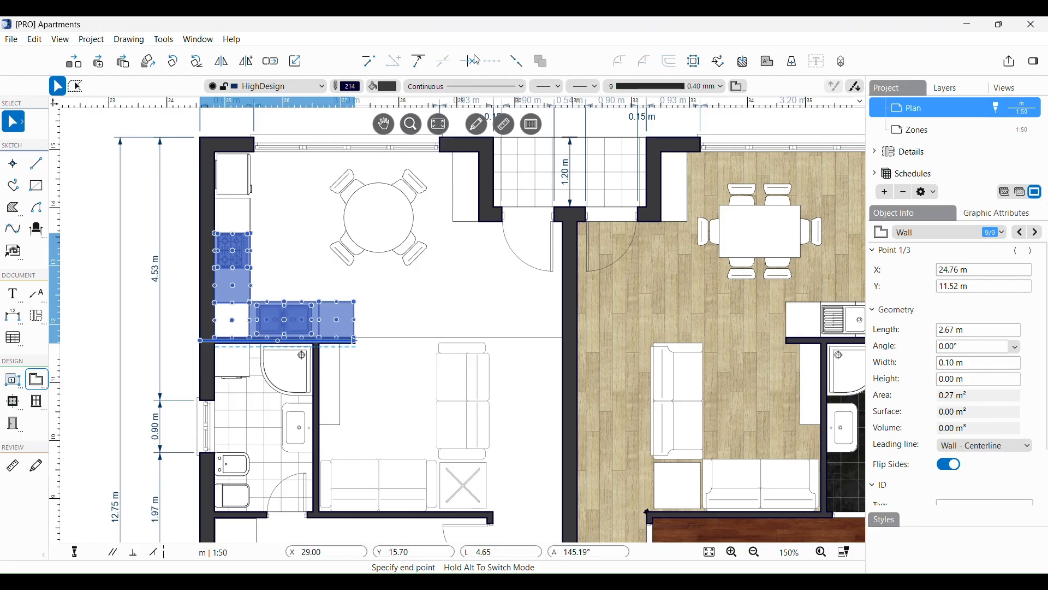
{"action": "key", "text": "Escape"}
Step: Switch to polygonal selection, outline the small rectangle and sofa to select them, then clear it
{"action": "left_click", "coordinate": [13, 121]}
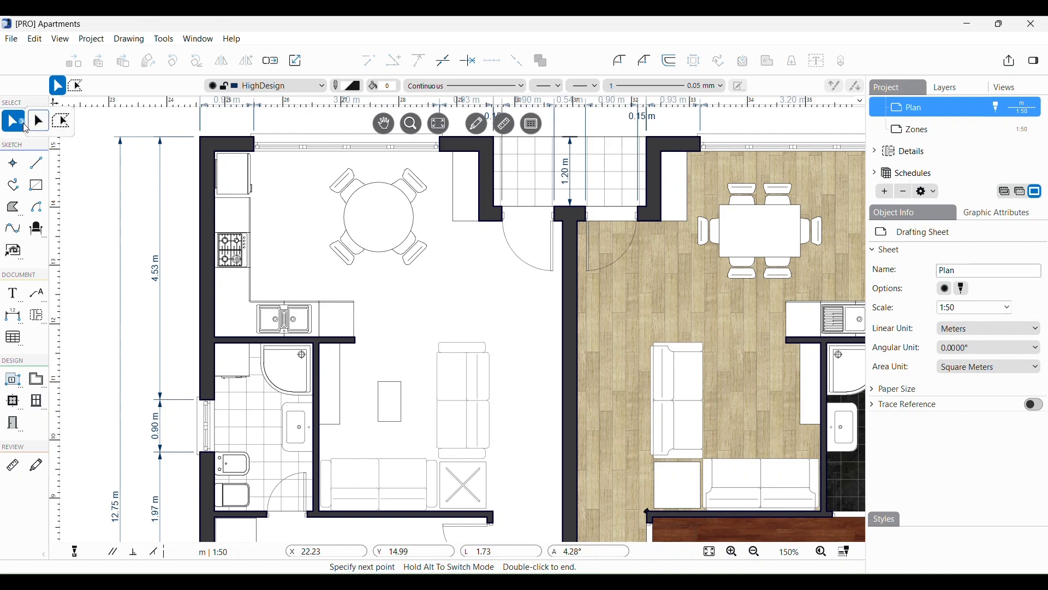
{"action": "left_click", "coordinate": [61, 124]}
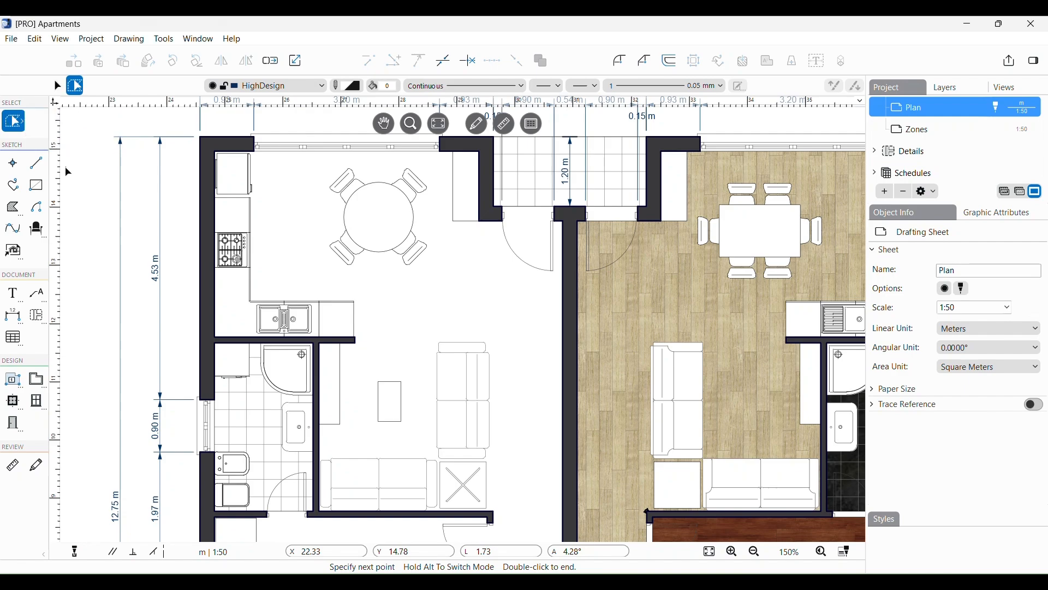
{"action": "left_click", "coordinate": [523, 465]}
{"action": "left_click", "coordinate": [415, 455]}
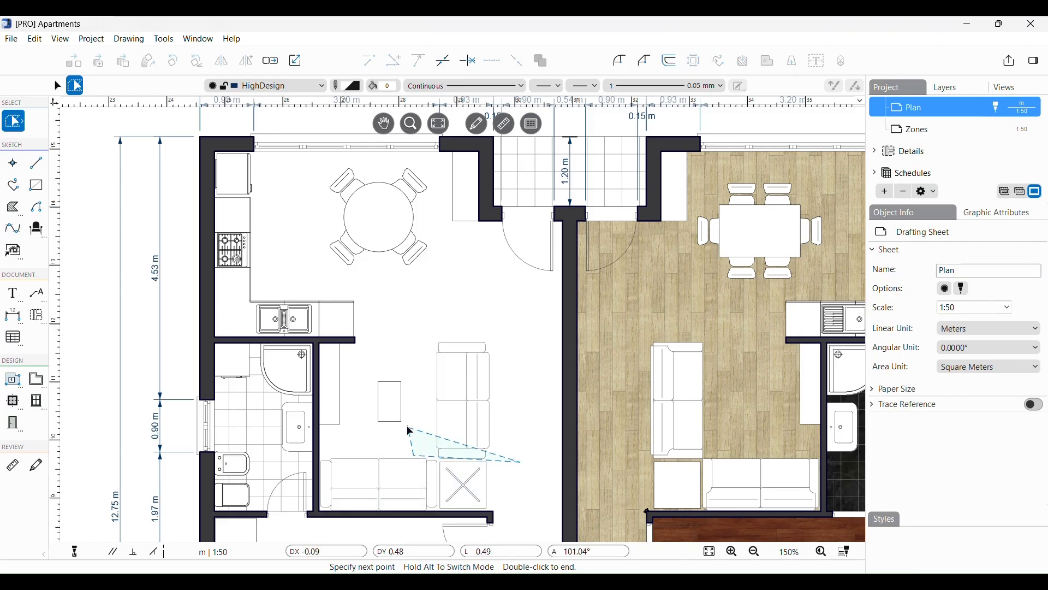
{"action": "left_click", "coordinate": [411, 431]}
{"action": "left_click", "coordinate": [355, 427]}
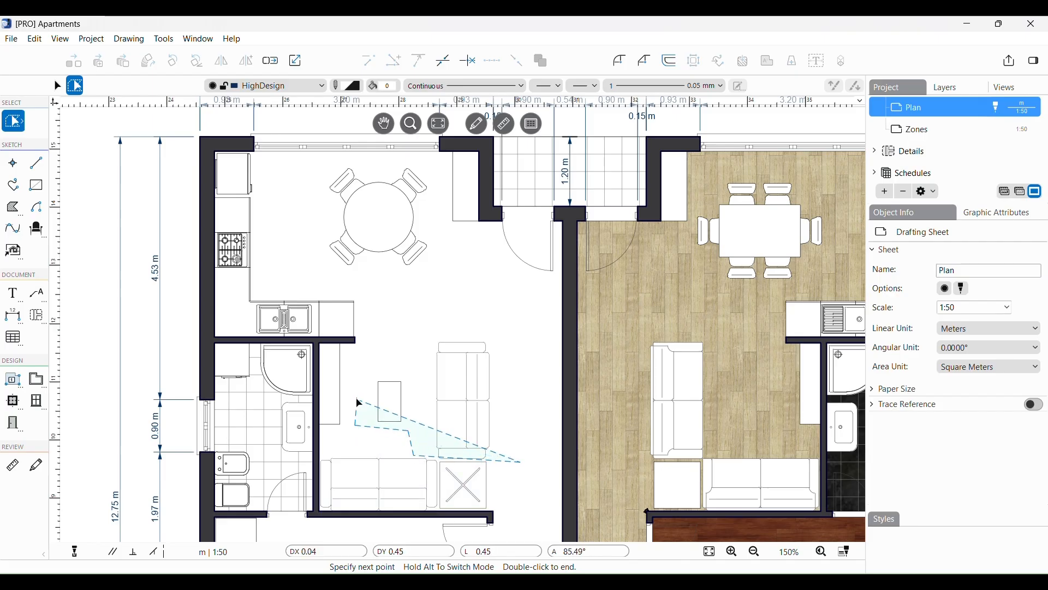
{"action": "left_click", "coordinate": [357, 367]}
{"action": "left_click", "coordinate": [403, 331]}
{"action": "left_click", "coordinate": [482, 319]}
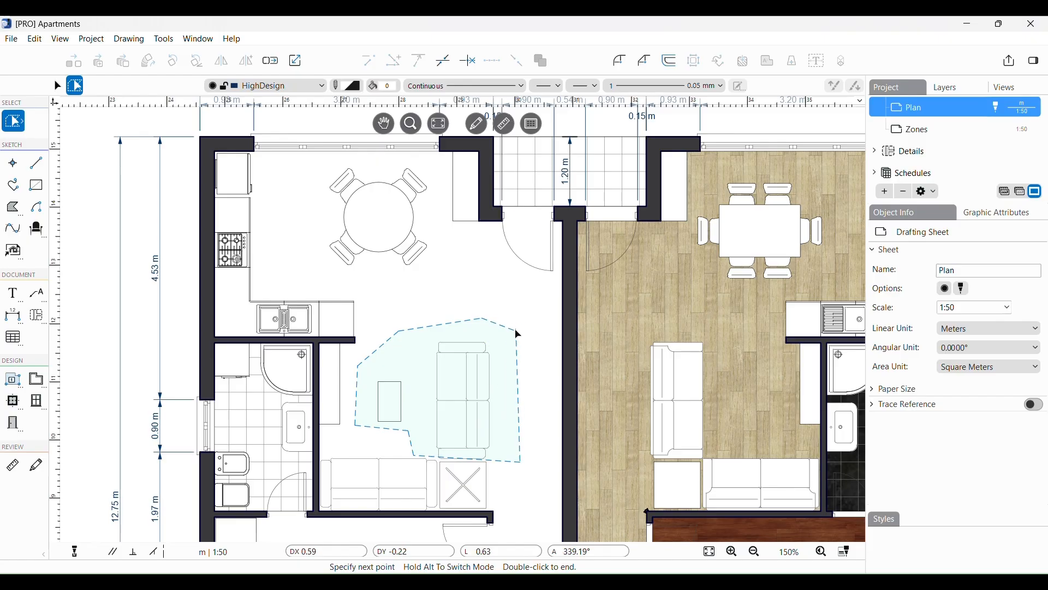
{"action": "double_click", "coordinate": [517, 333]}
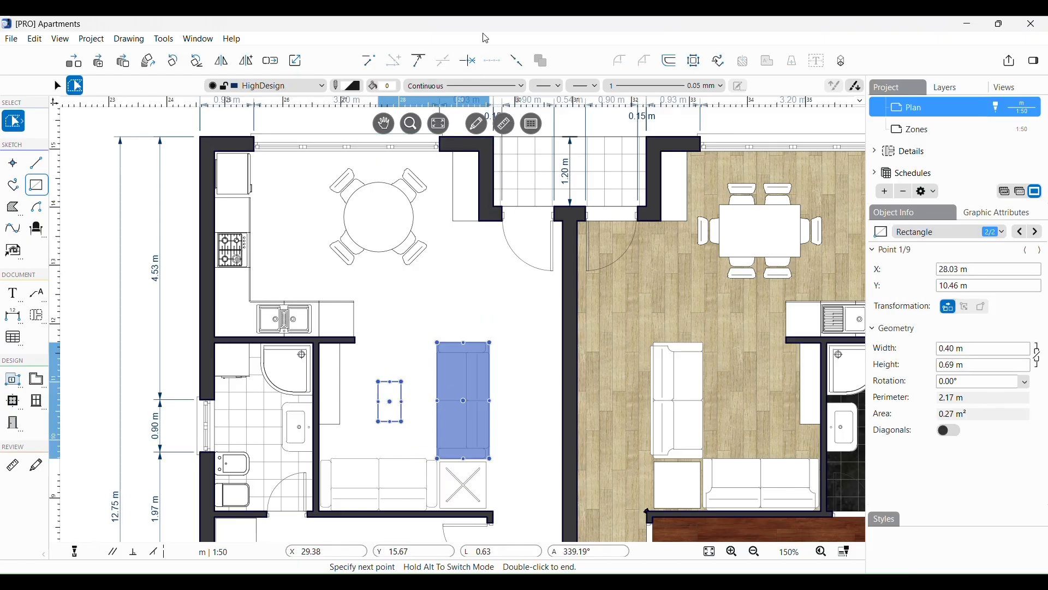
{"action": "key", "text": "Escape"}
Step: Click the refrigerator, gas range, sink and round dining table, then clear the selection
{"action": "left_click", "coordinate": [234, 175]}
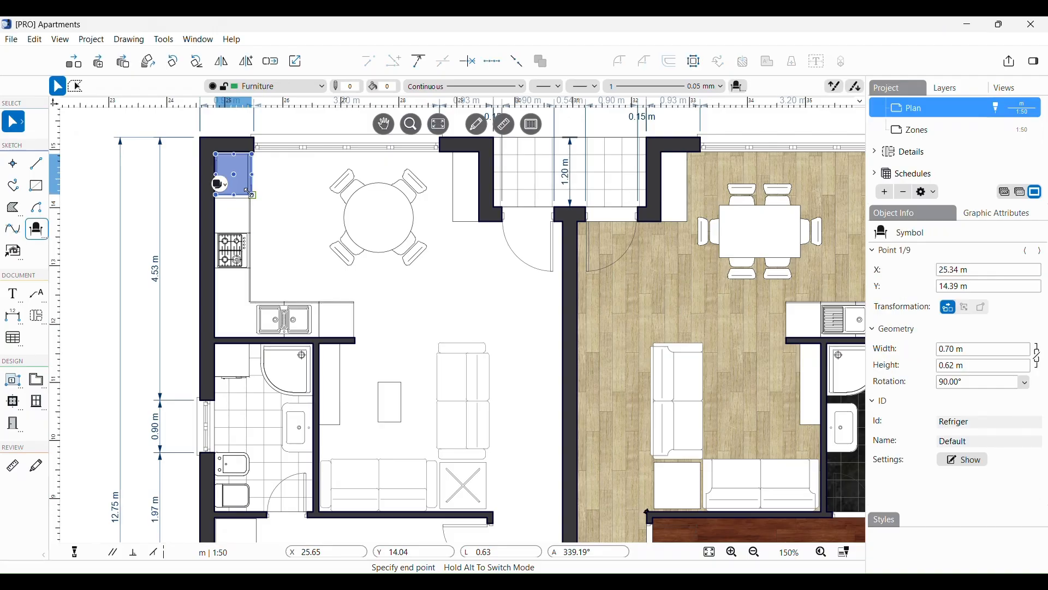
{"action": "left_click", "coordinate": [244, 256], "text": "shift"}
{"action": "left_click", "coordinate": [284, 320], "text": "shift"}
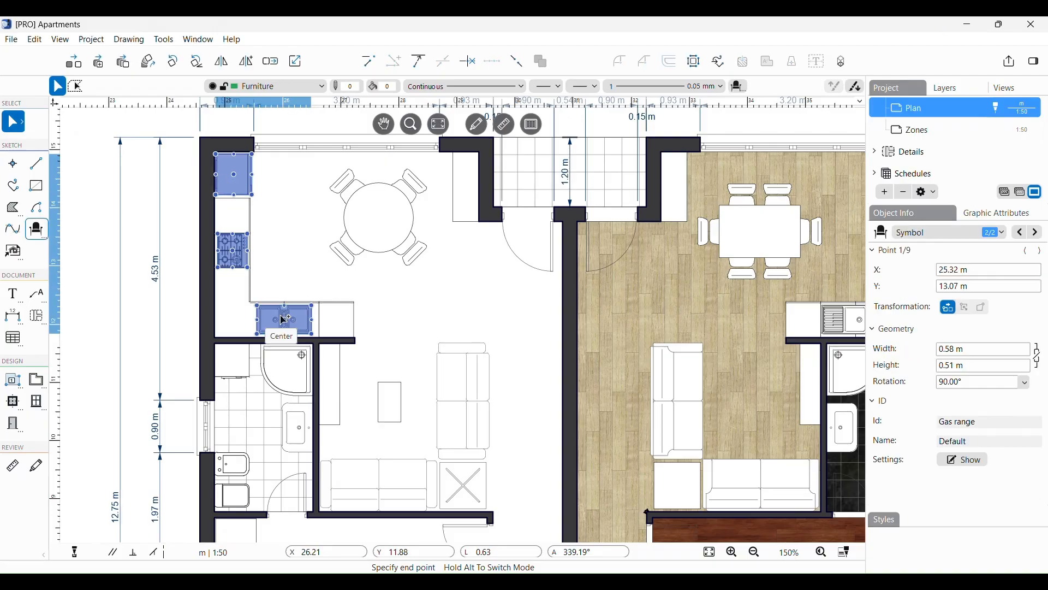
{"action": "left_click", "coordinate": [284, 319], "text": "shift"}
{"action": "left_click", "coordinate": [351, 272], "text": "shift"}
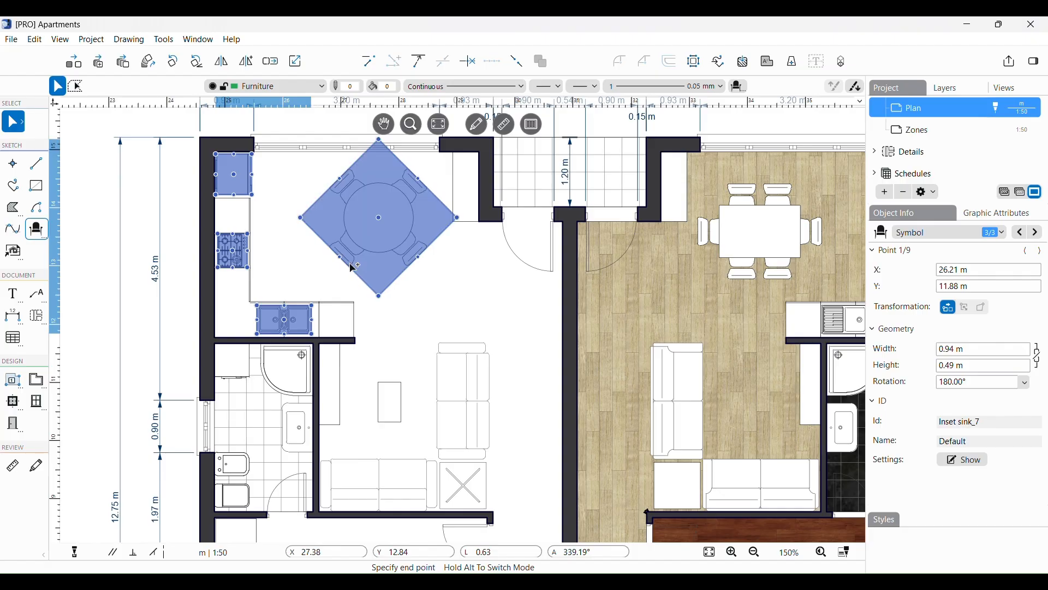
{"action": "key", "text": "Escape"}
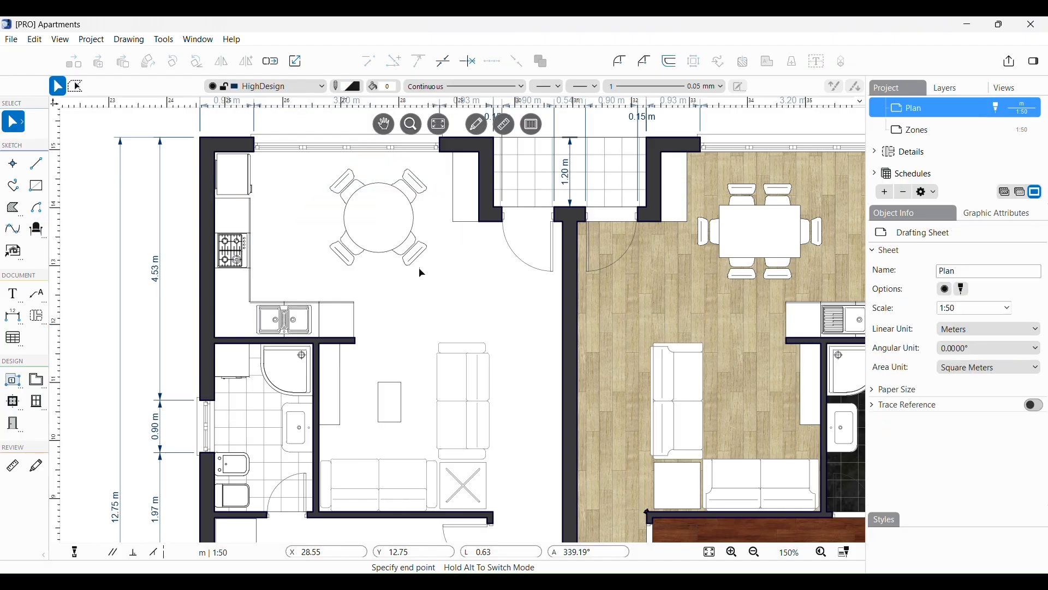
Step: In Edit > Settings, toggle 'Arrow tool clicks extend selection' off and back on, then close Settings
{"action": "left_click", "coordinate": [36, 41]}
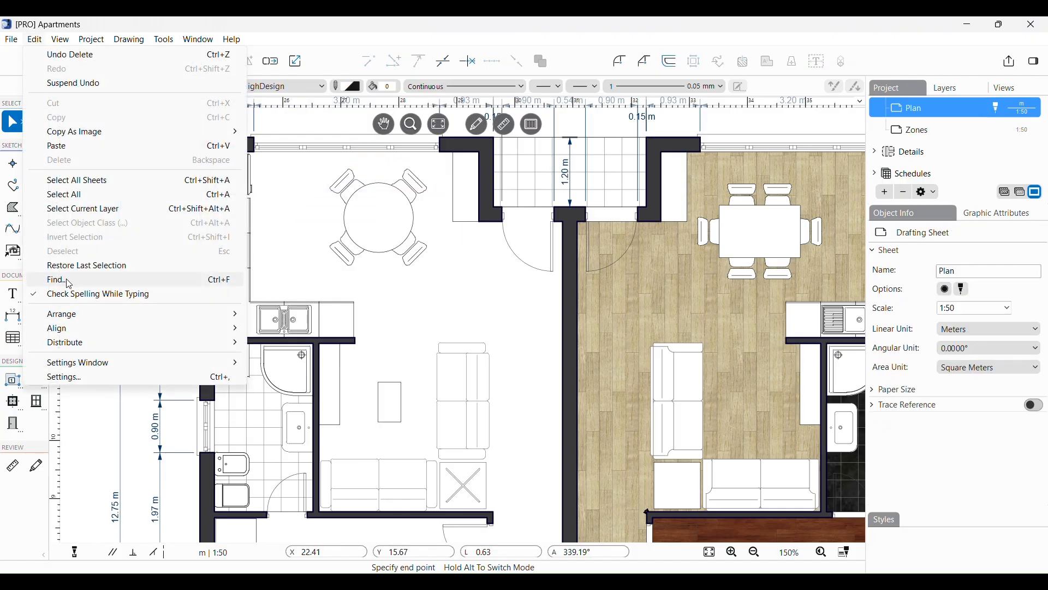
{"action": "left_click", "coordinate": [64, 377]}
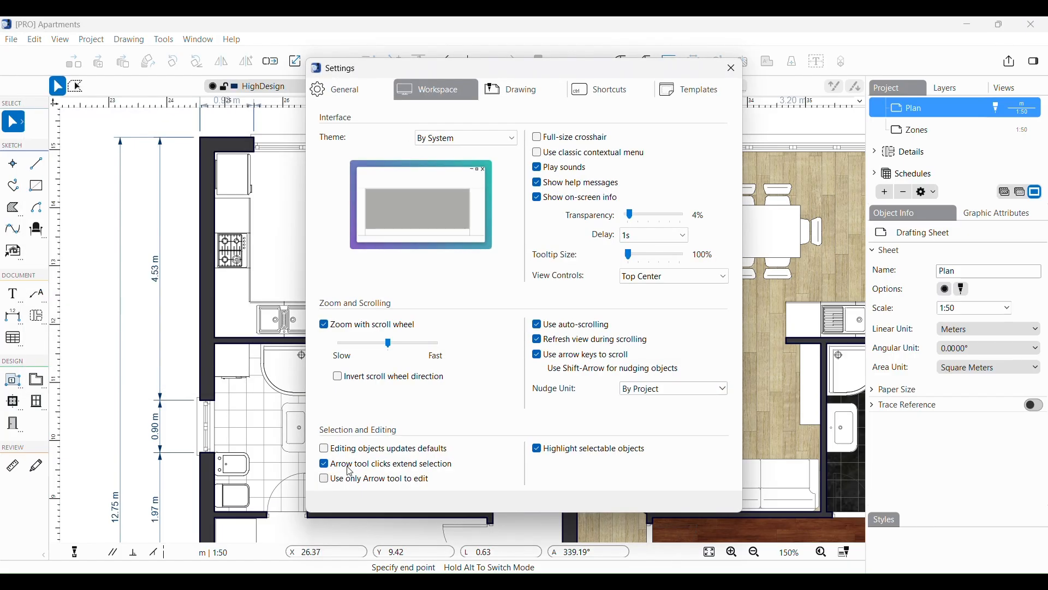
{"action": "left_click", "coordinate": [324, 465]}
{"action": "left_click", "coordinate": [324, 465]}
{"action": "left_click", "coordinate": [732, 68]}
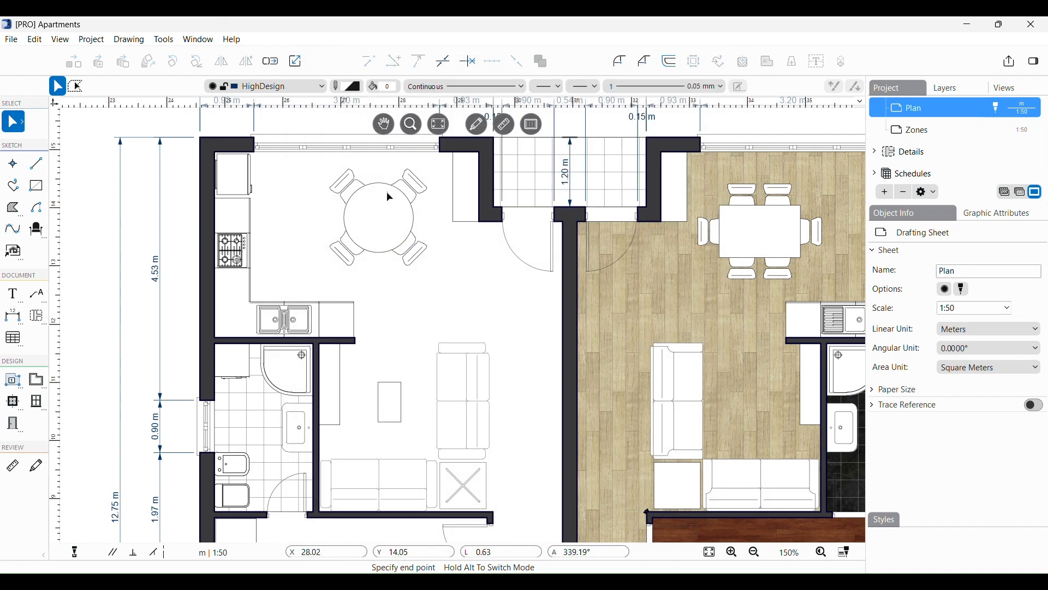
Step: Click the refrigerator, then the cooktop, then the kitchen sink to select all three
{"action": "left_click", "coordinate": [238, 195]}
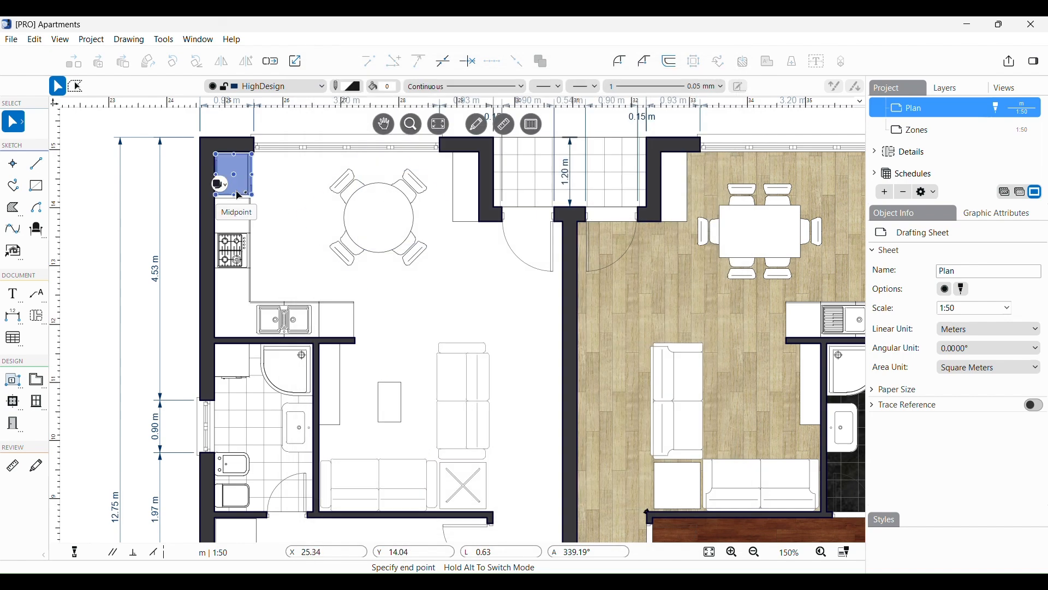
{"action": "left_click", "coordinate": [236, 267]}
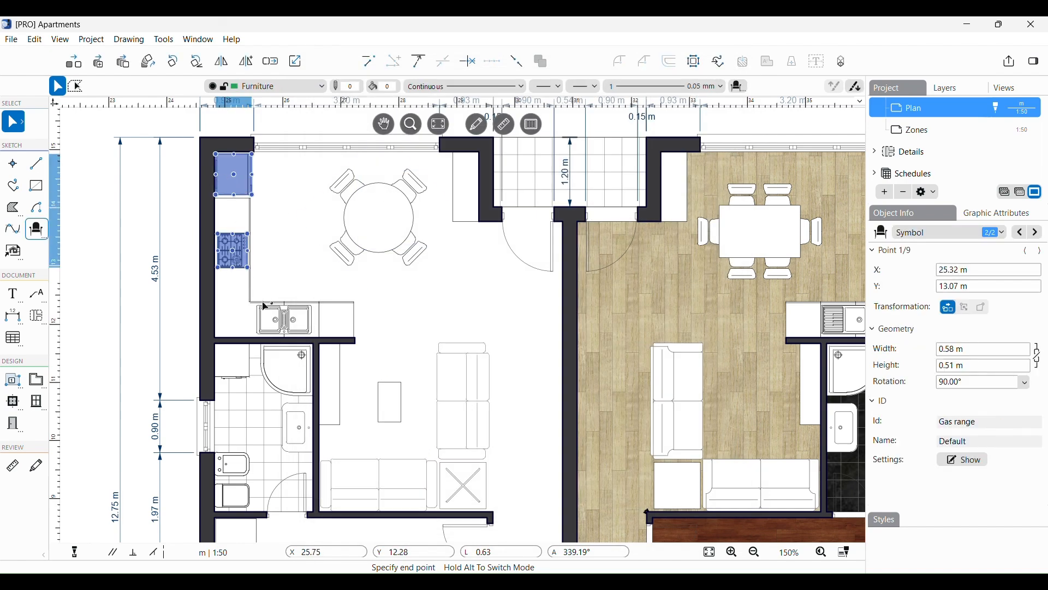
{"action": "left_click", "coordinate": [295, 325]}
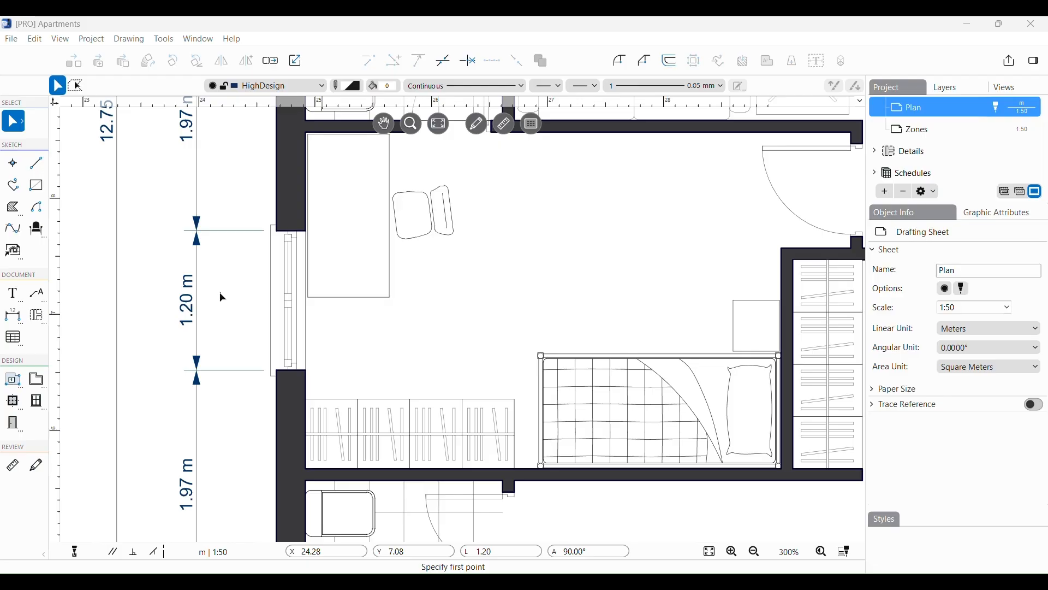
{"action": "right_click", "coordinate": [280, 315]}
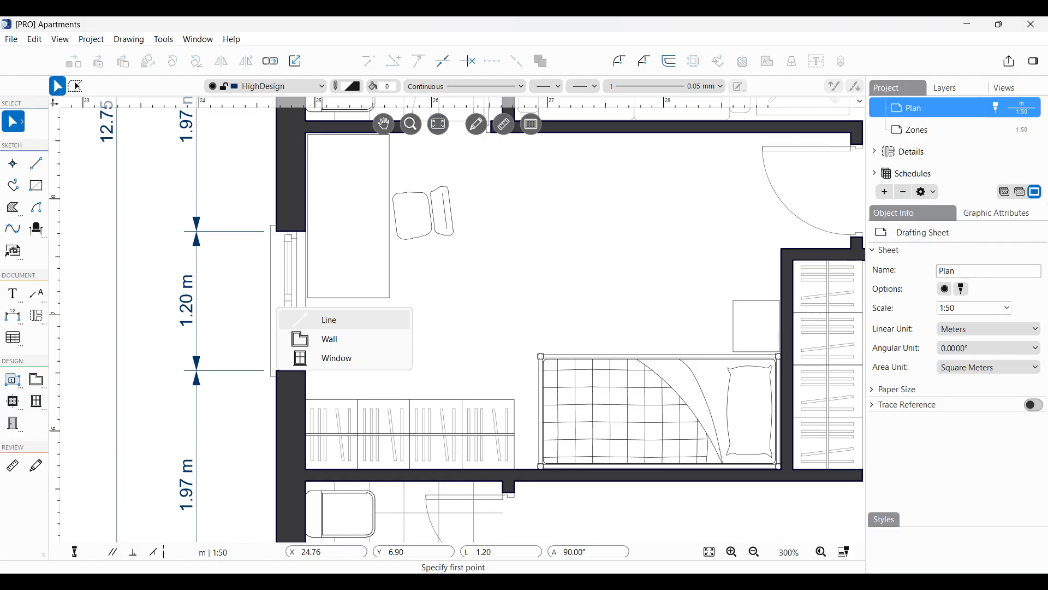
{"action": "left_click", "coordinate": [390, 320]}
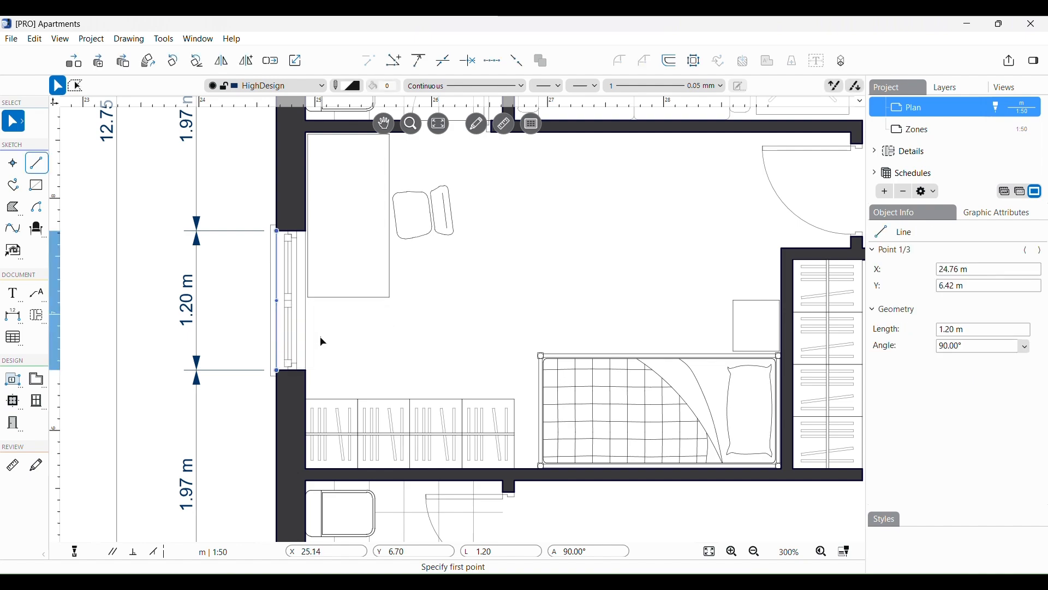
{"action": "key", "text": "Escape"}
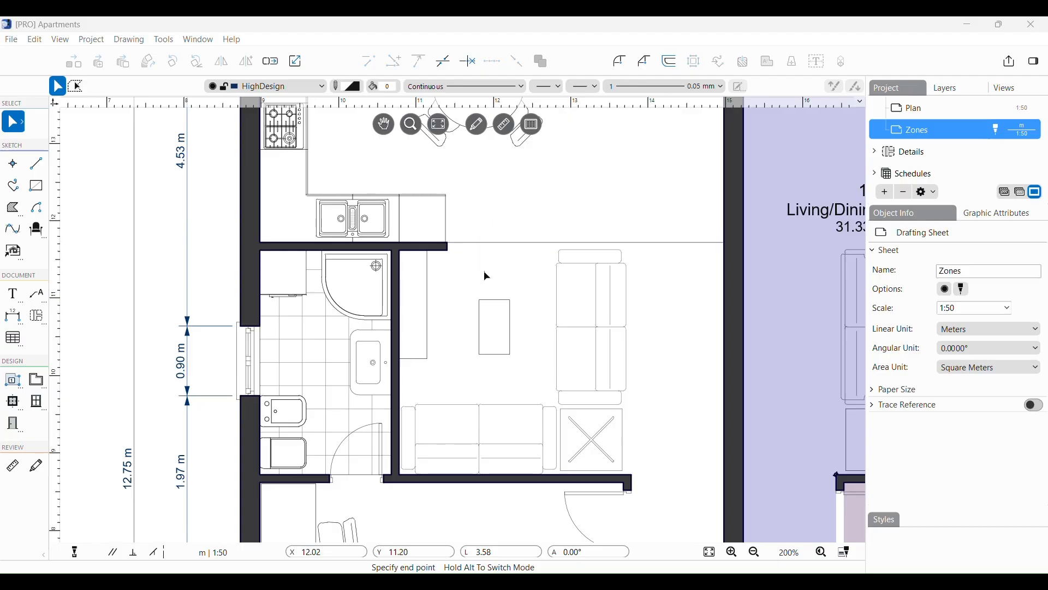
{"action": "left_click", "coordinate": [495, 324]}
{"action": "mouse_move", "coordinate": [433, 246]}
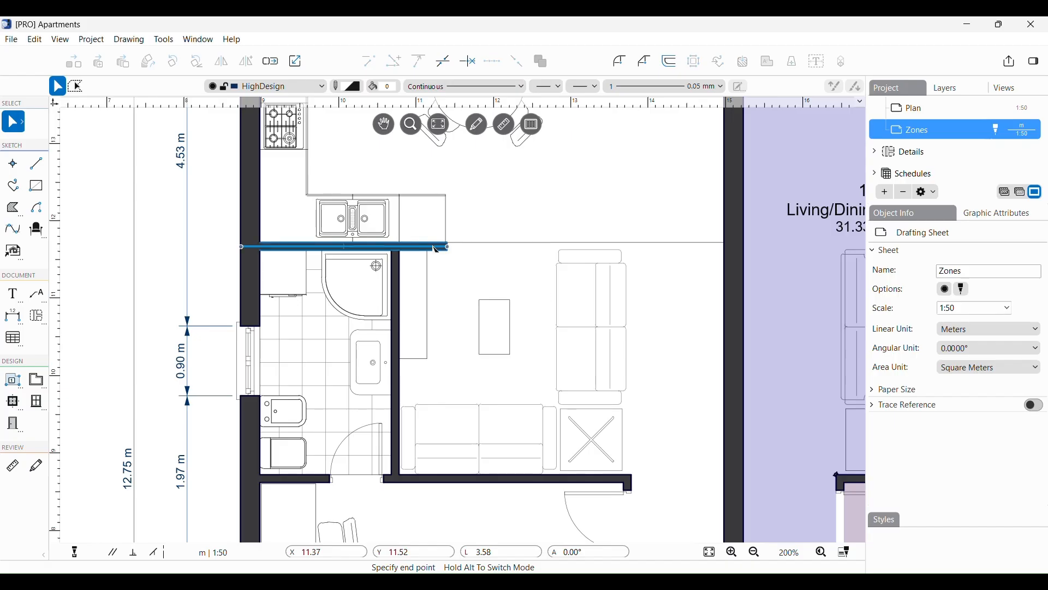
{"action": "left_click", "coordinate": [437, 248]}
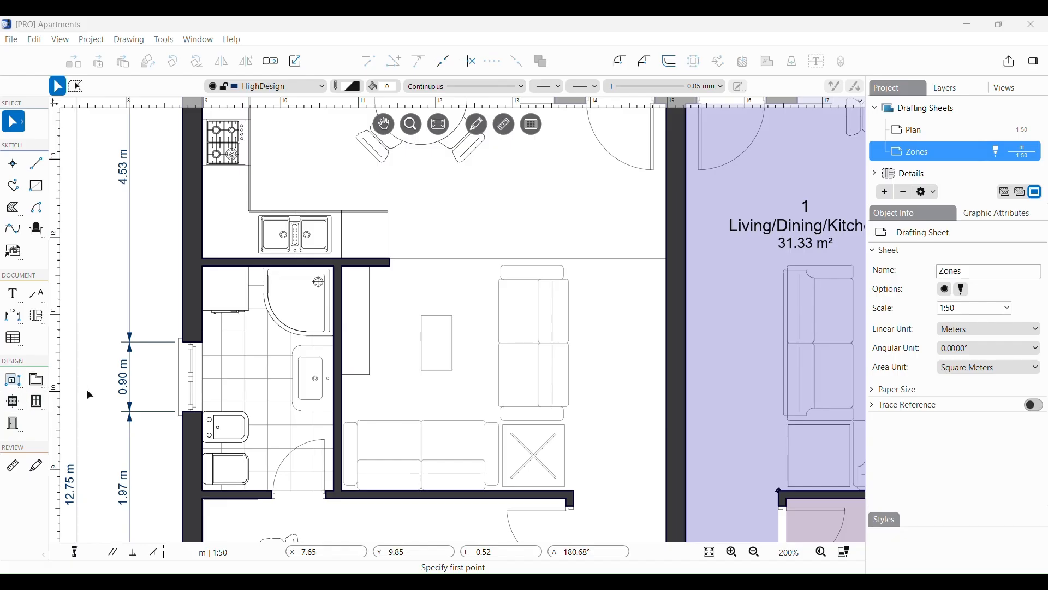
Step: Move the living-area table rectangle up by its centre, then back down near where it was
{"action": "left_click", "coordinate": [434, 349]}
{"action": "left_click", "coordinate": [439, 341]}
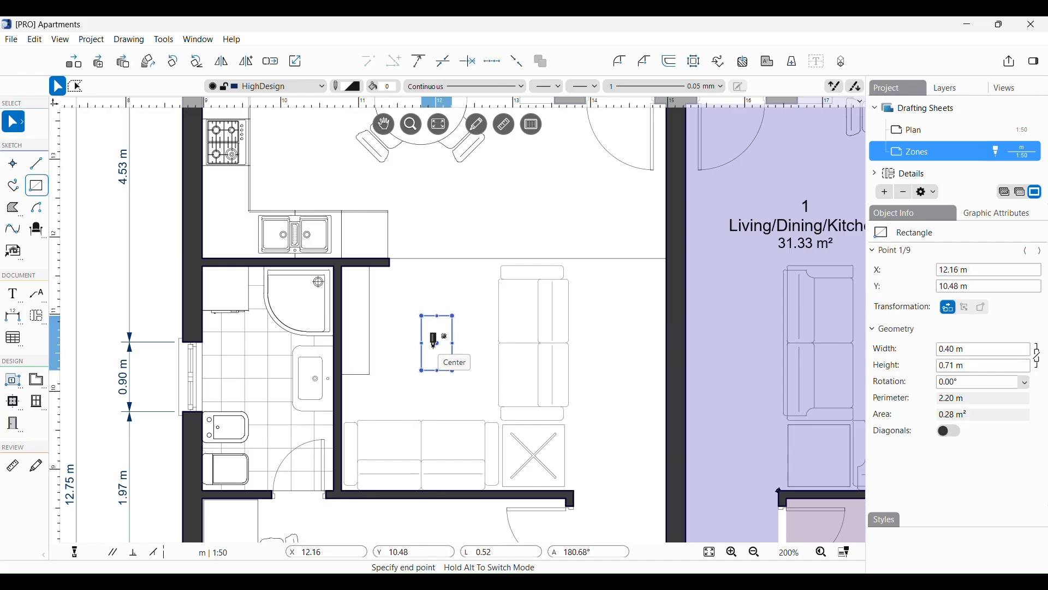
{"action": "left_click", "coordinate": [437, 342]}
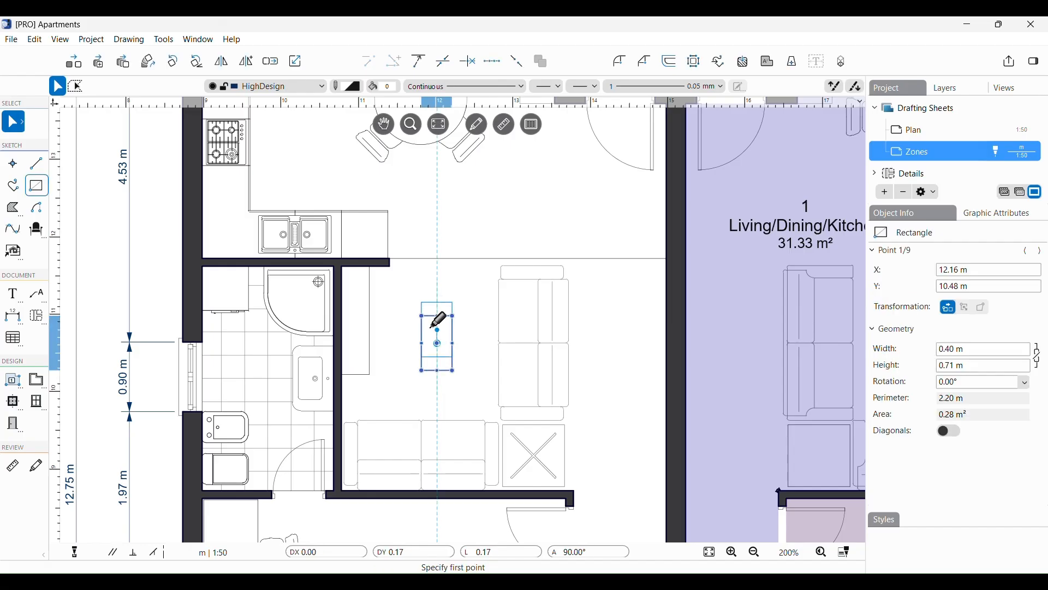
{"action": "left_click", "coordinate": [438, 277]}
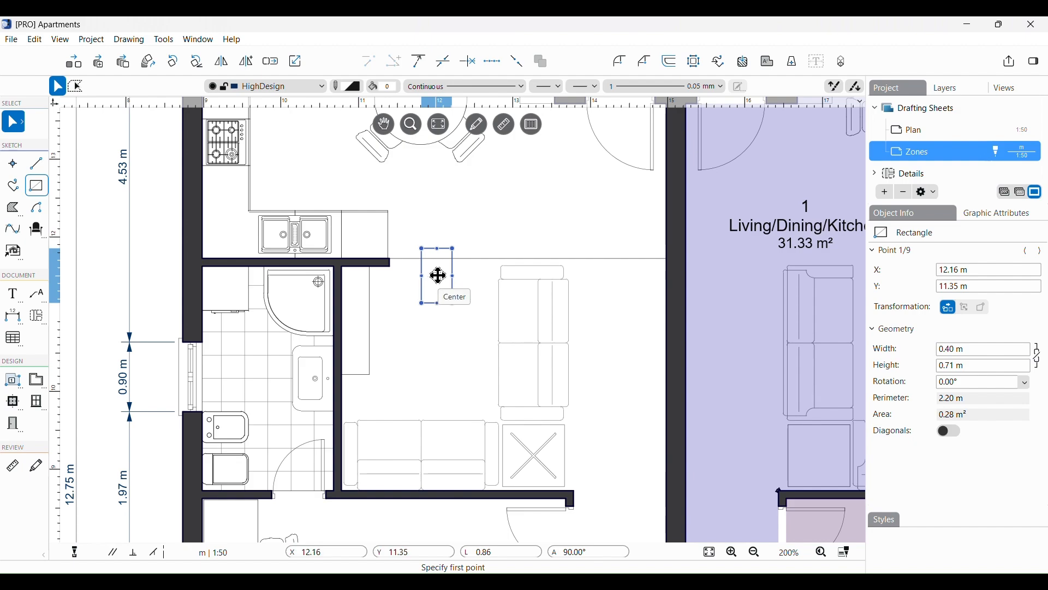
{"action": "left_click", "coordinate": [439, 276]}
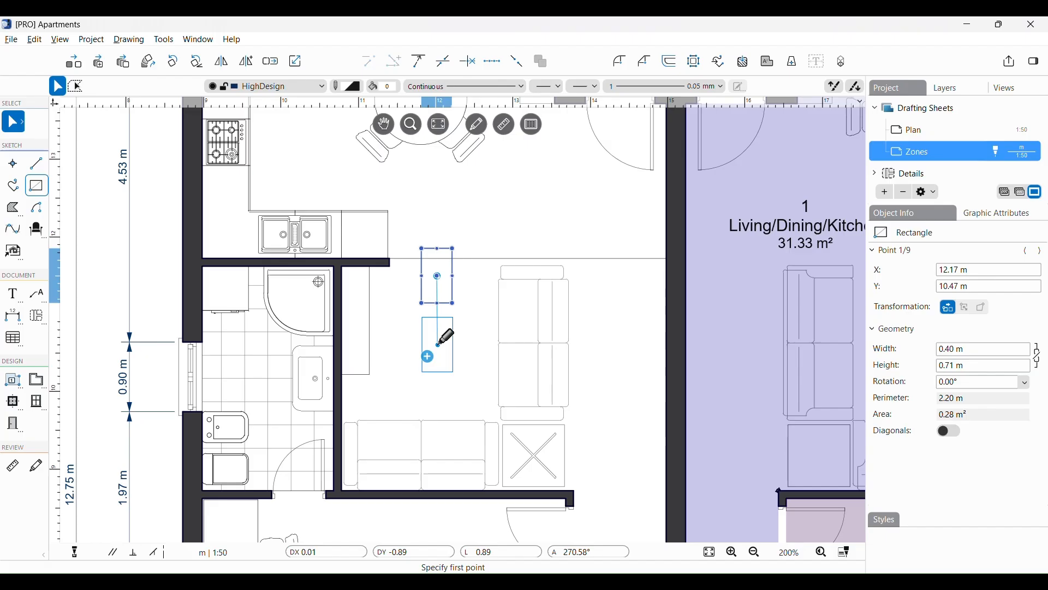
{"action": "left_click", "coordinate": [438, 345]}
{"action": "key", "text": "Escape"}
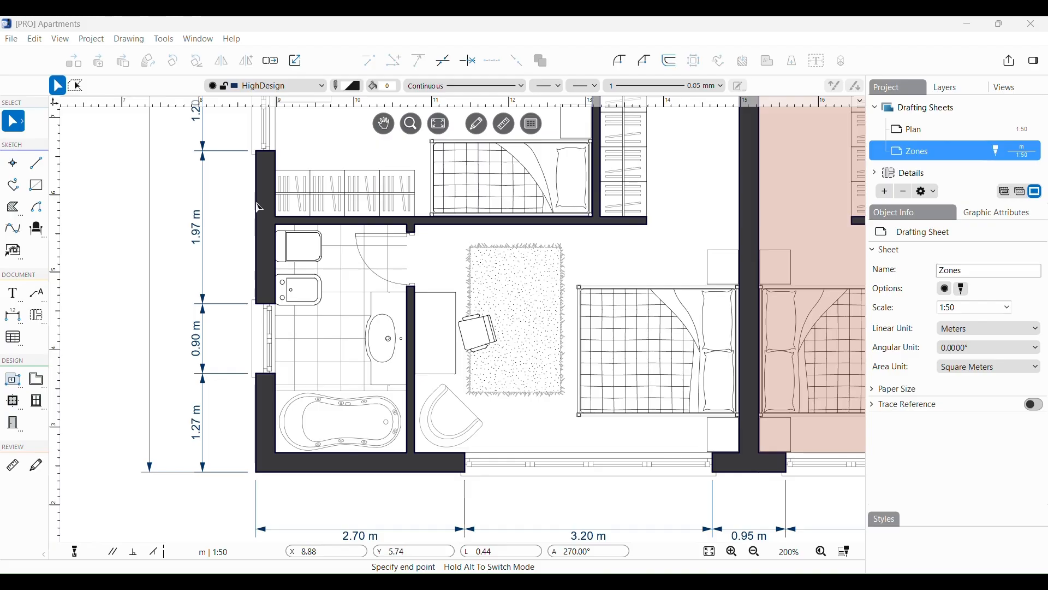
Step: Move the textured bedroom rug down and right against the bed, then deselect it
{"action": "left_click", "coordinate": [504, 269]}
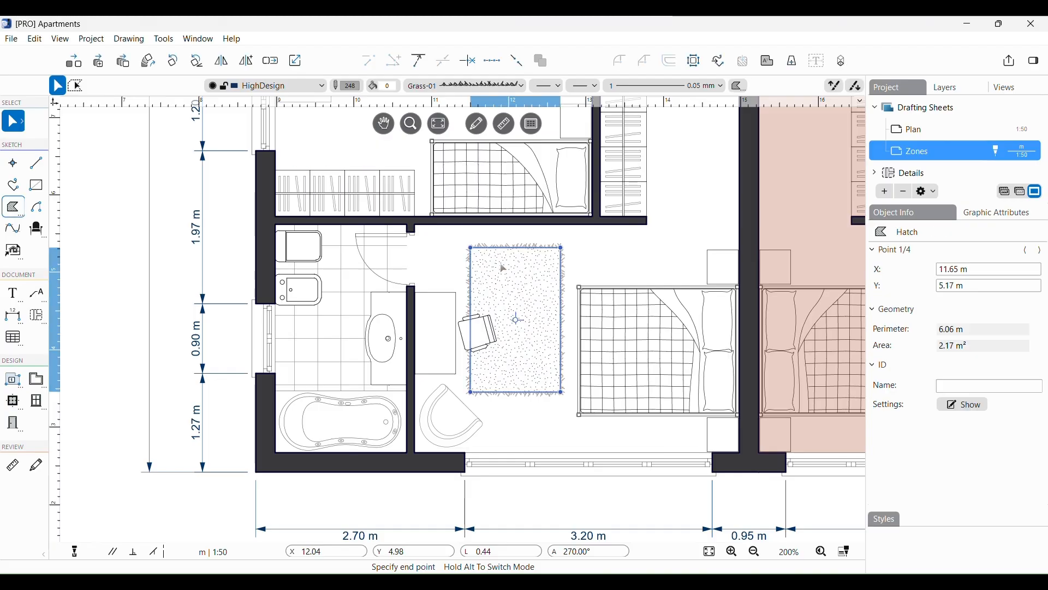
{"action": "left_click", "coordinate": [519, 323]}
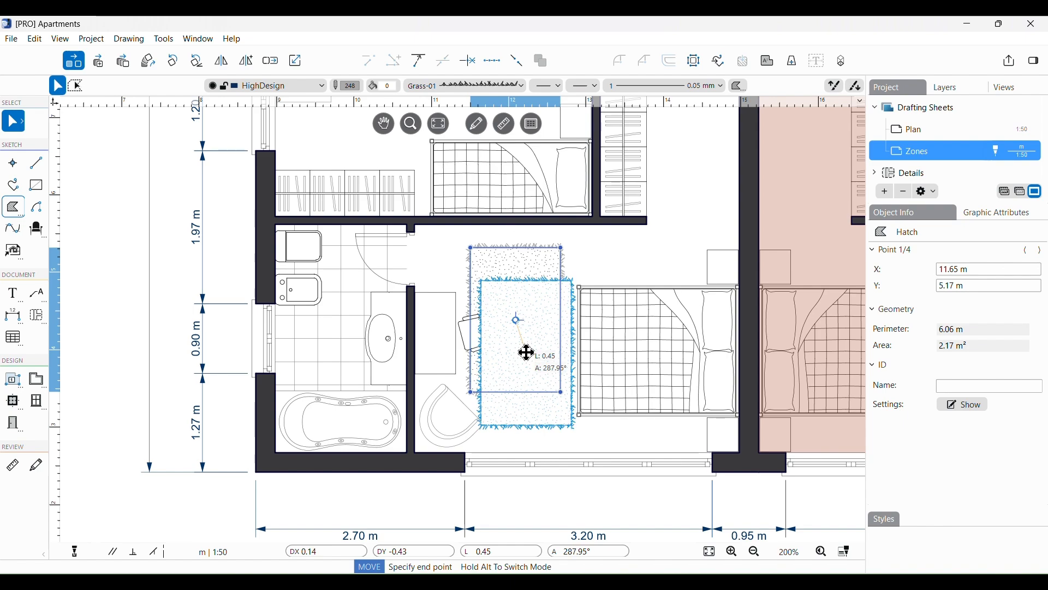
{"action": "left_click", "coordinate": [527, 353]}
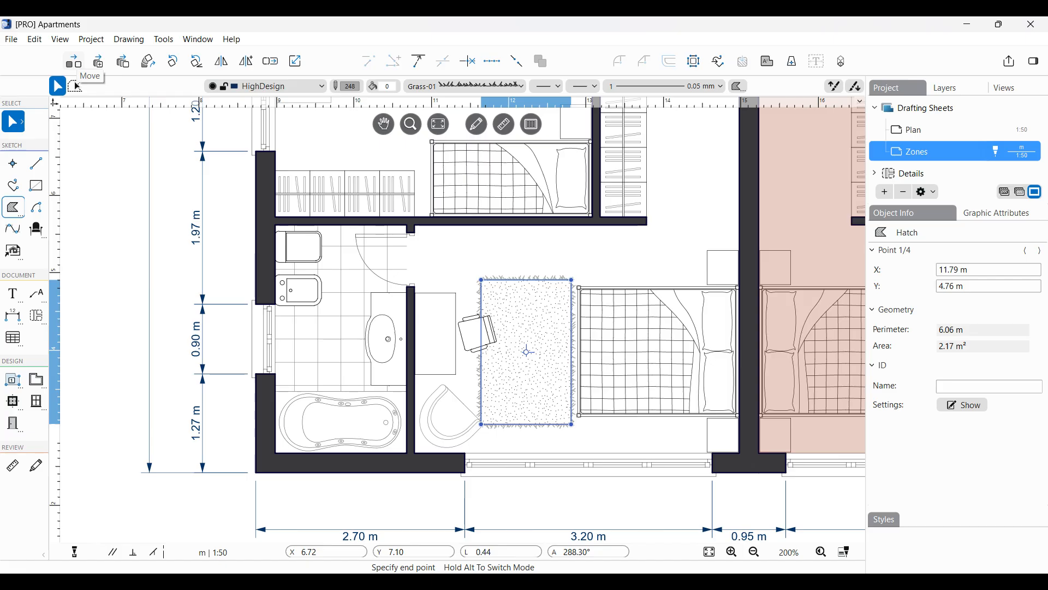
{"action": "left_click", "coordinate": [451, 263]}
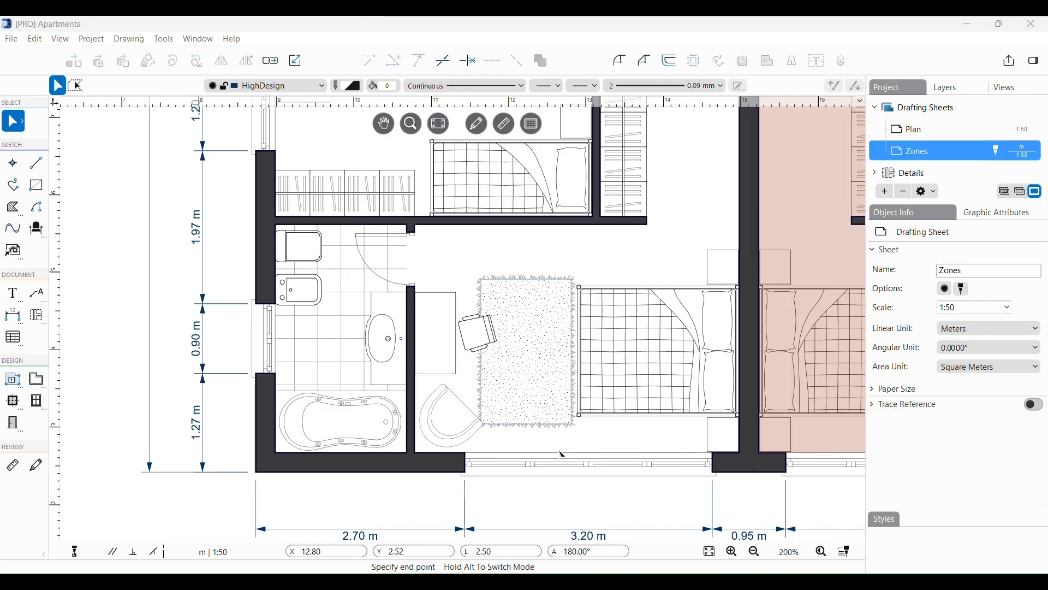
Step: Drag the bottom-wall window's right end to shorten it to 2.46 m, then undo back to 3.20 m
{"action": "left_click", "coordinate": [566, 466]}
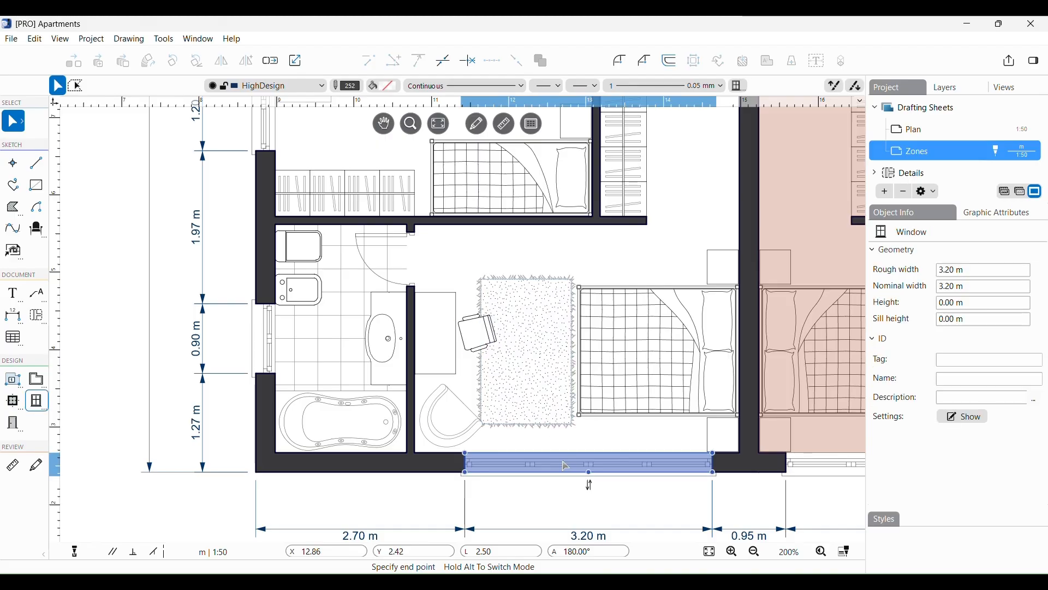
{"action": "left_click", "coordinate": [714, 452]}
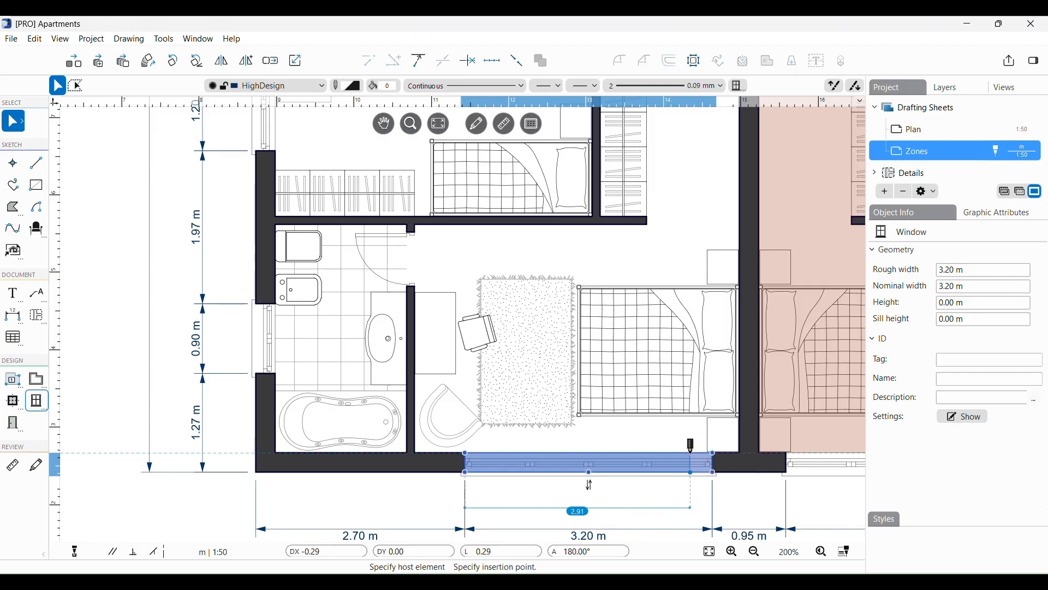
{"action": "left_click", "coordinate": [658, 455]}
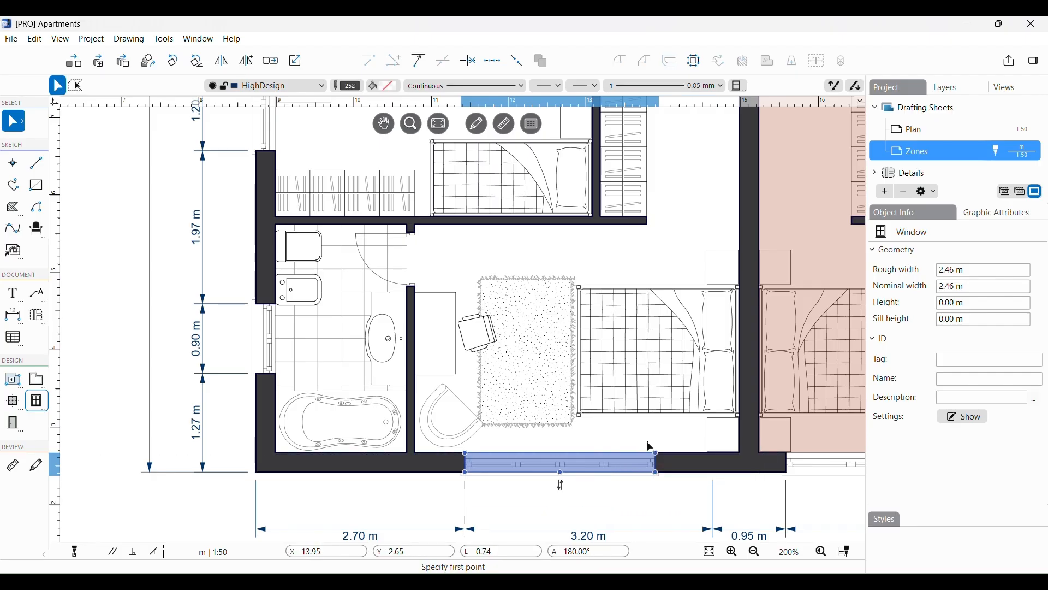
{"action": "left_click", "coordinate": [643, 432]}
{"action": "left_click", "coordinate": [644, 437]}
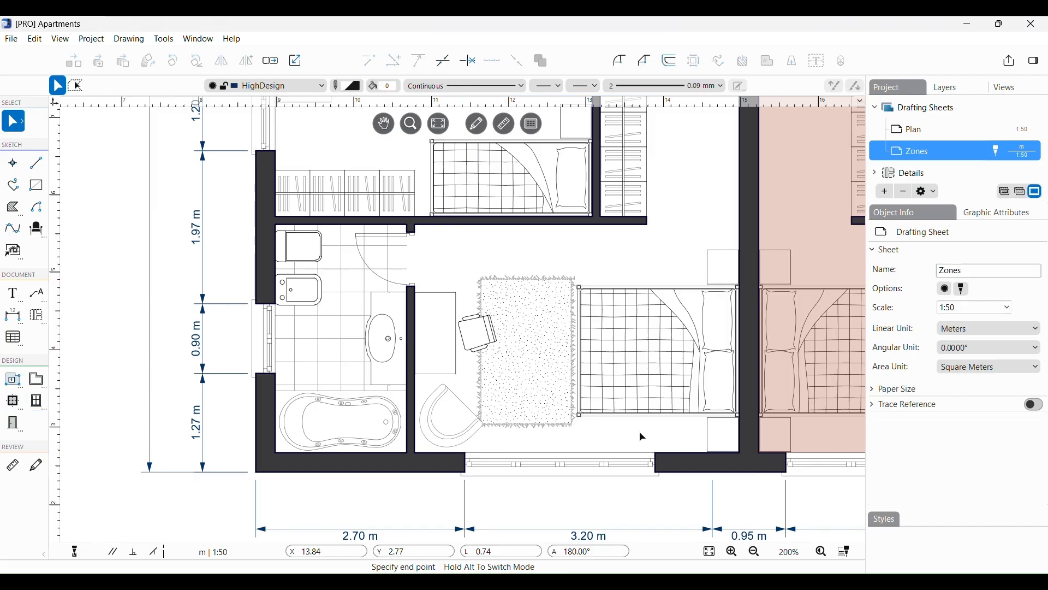
{"action": "key", "text": "ctrl+z"}
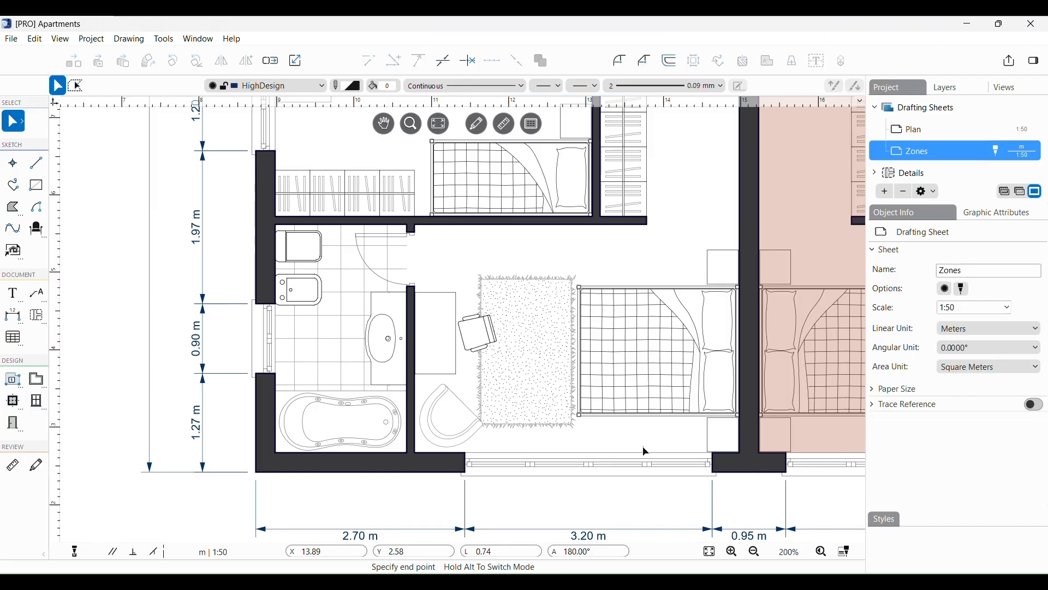
Step: Reselect the window and set its length to exactly 2,5 m in the L field
{"action": "left_click", "coordinate": [648, 463]}
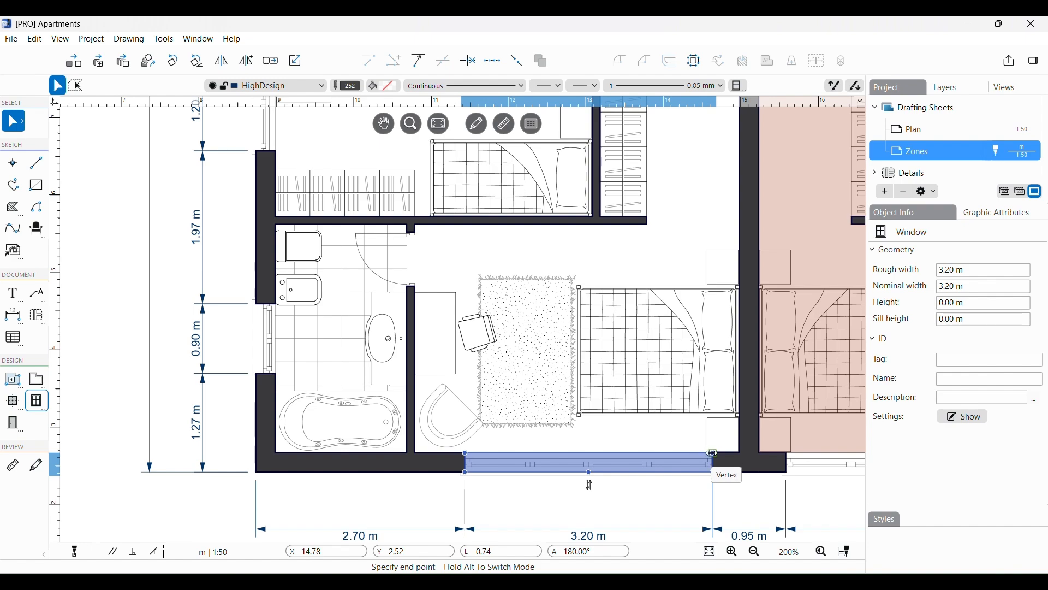
{"action": "left_click", "coordinate": [713, 454]}
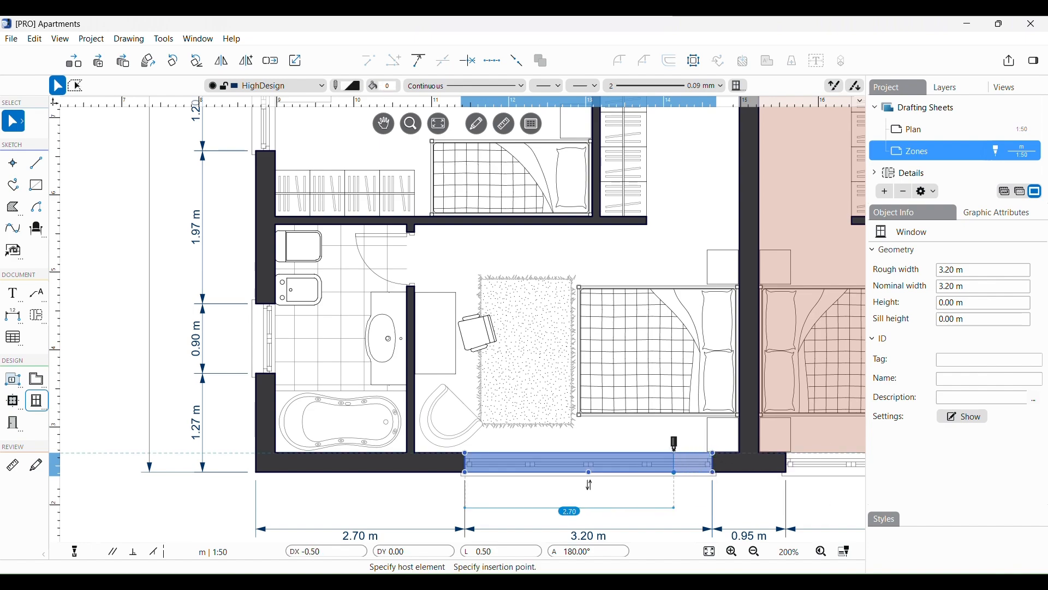
{"action": "type", "text": "2"}
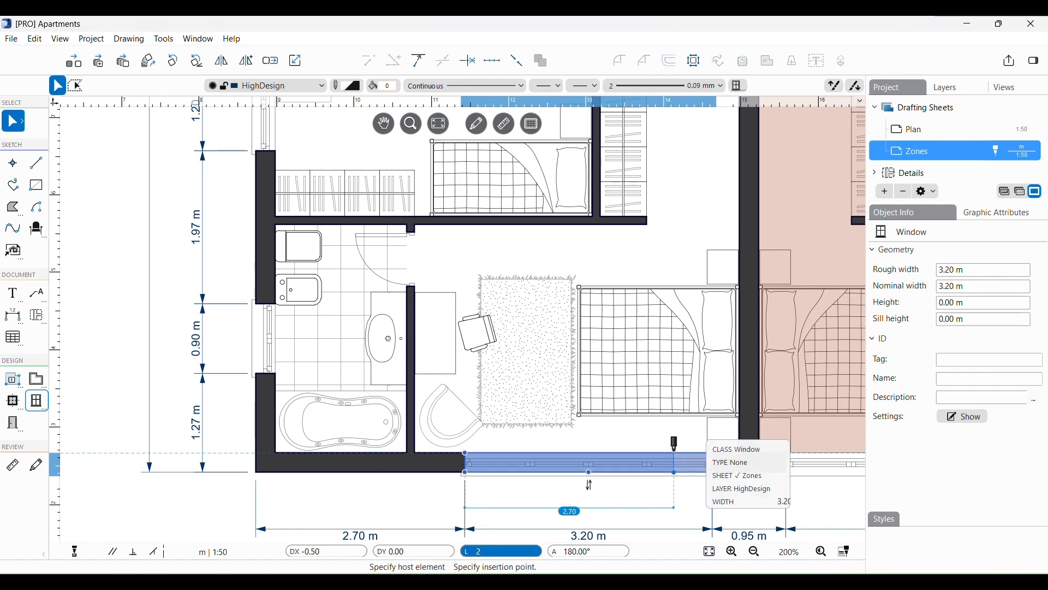
{"action": "type", "text": ",5"}
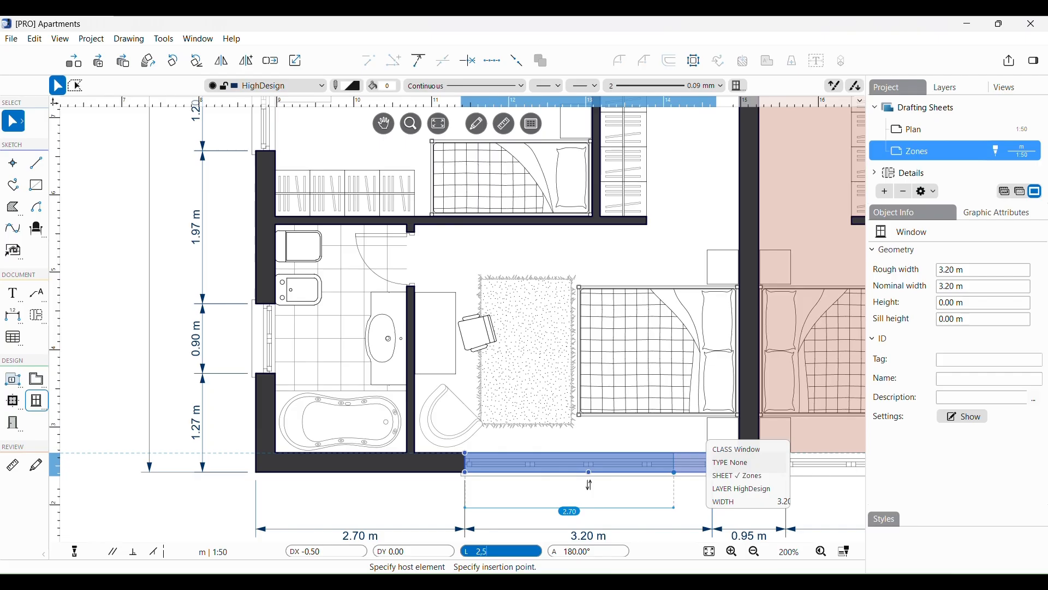
{"action": "key", "text": "Return"}
{"action": "left_click", "coordinate": [671, 451]}
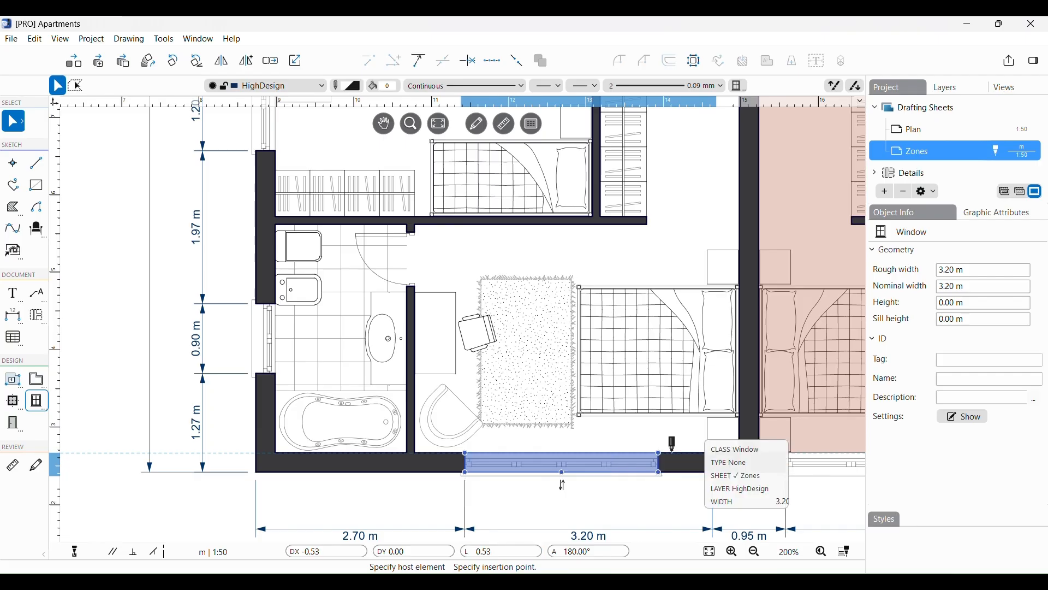
{"action": "left_click", "coordinate": [620, 438]}
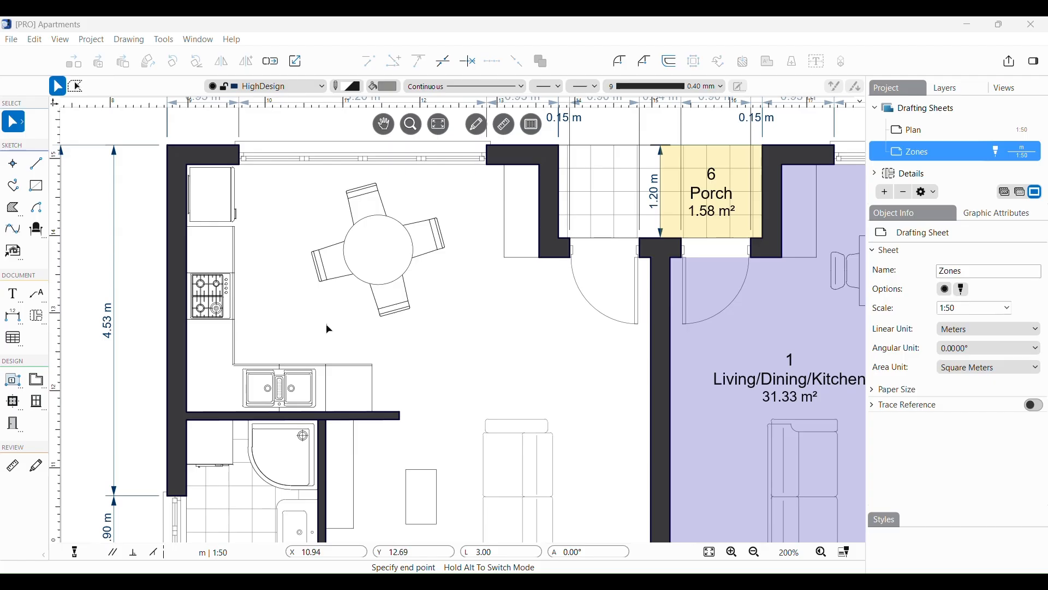
Step: Enlarge the small rectangle near the plan's bottom by dragging its top-right corner outward
{"action": "left_click", "coordinate": [374, 378]}
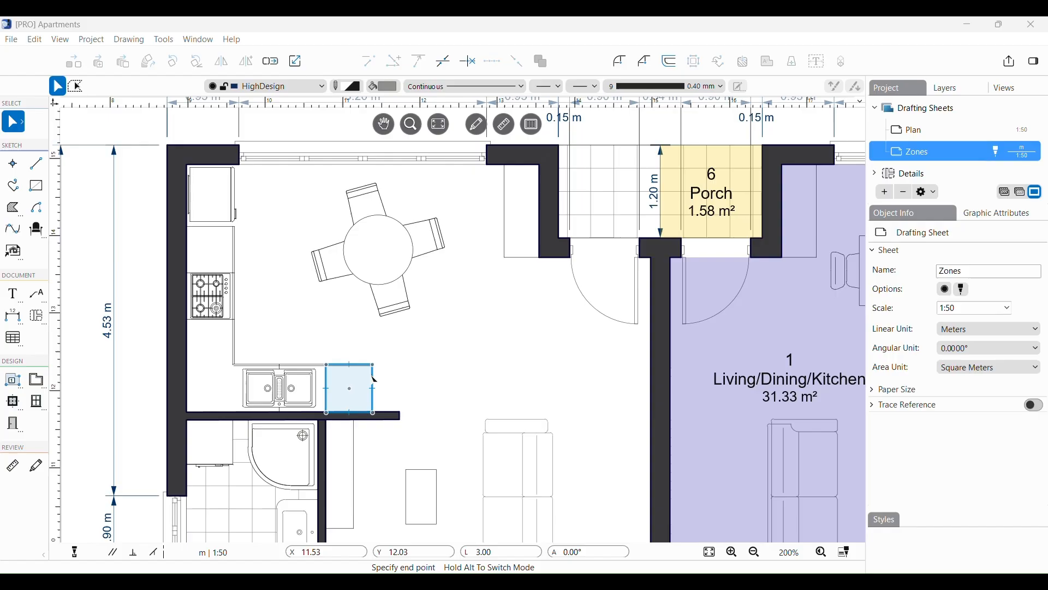
{"action": "left_click", "coordinate": [427, 479]}
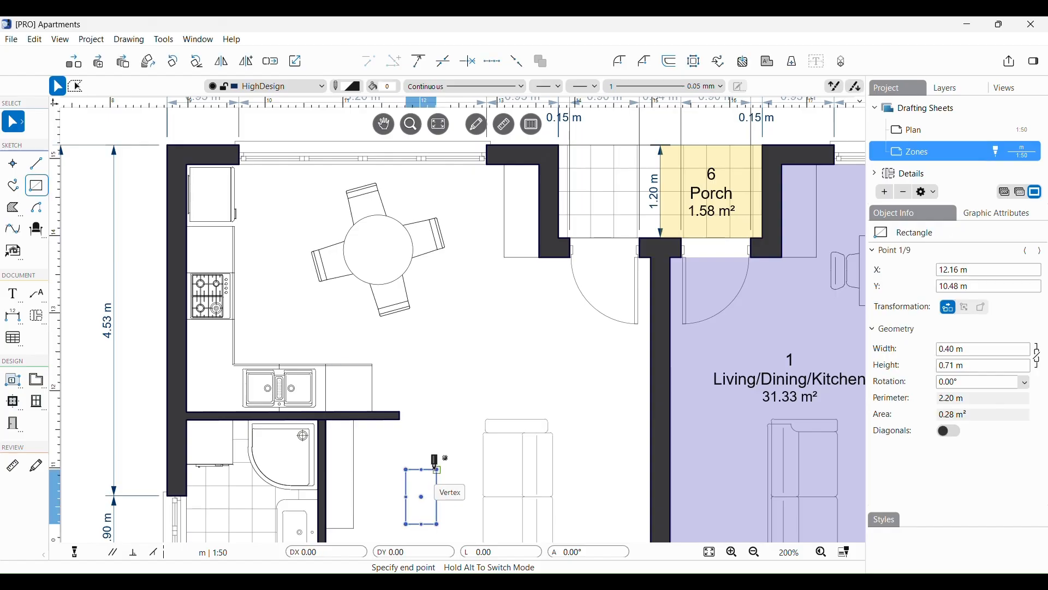
{"action": "left_click", "coordinate": [436, 469]}
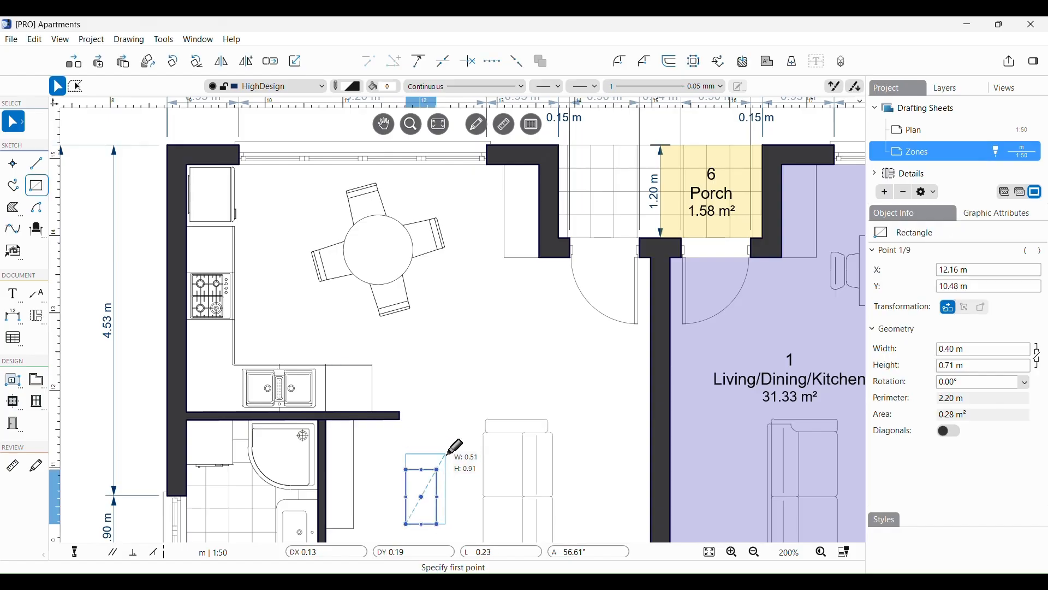
{"action": "left_click", "coordinate": [446, 452]}
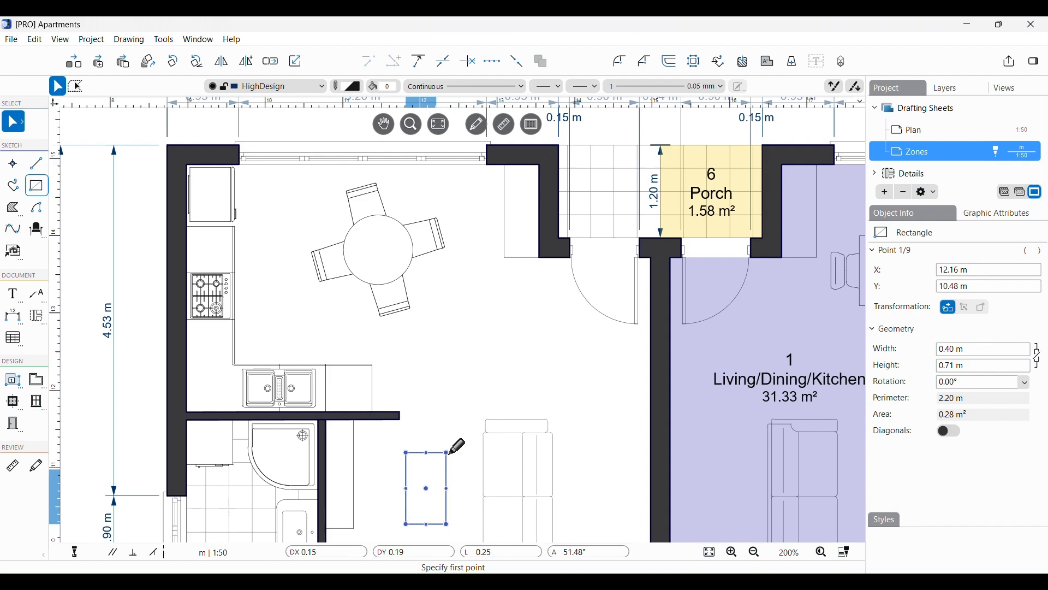
{"action": "left_click", "coordinate": [442, 427]}
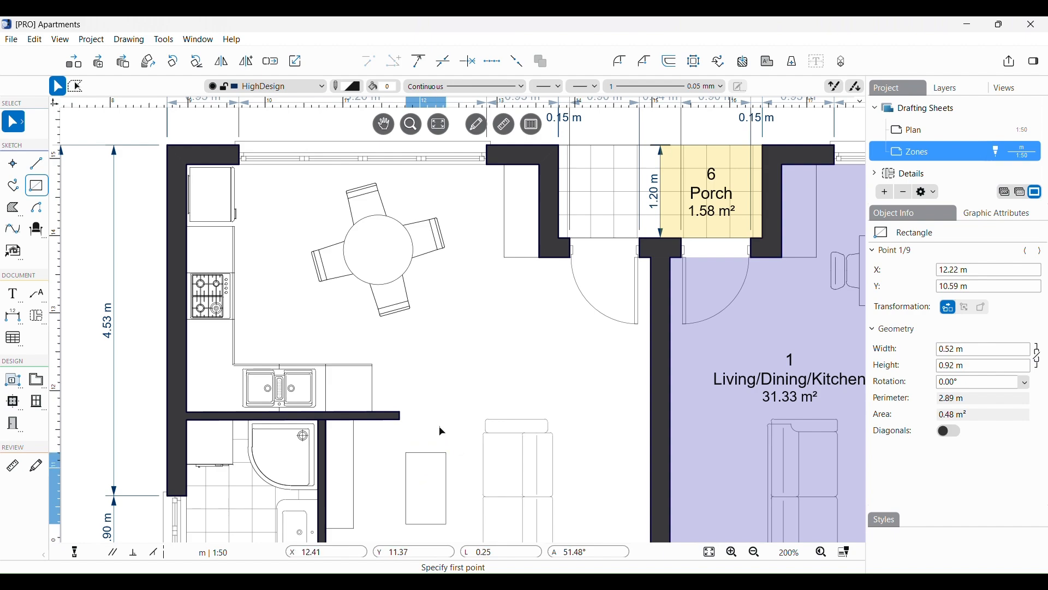
Step: Stretch the base unit beside the sink from 0.60 m to 0.95 m wide, filling the counter
{"action": "left_click", "coordinate": [375, 394]}
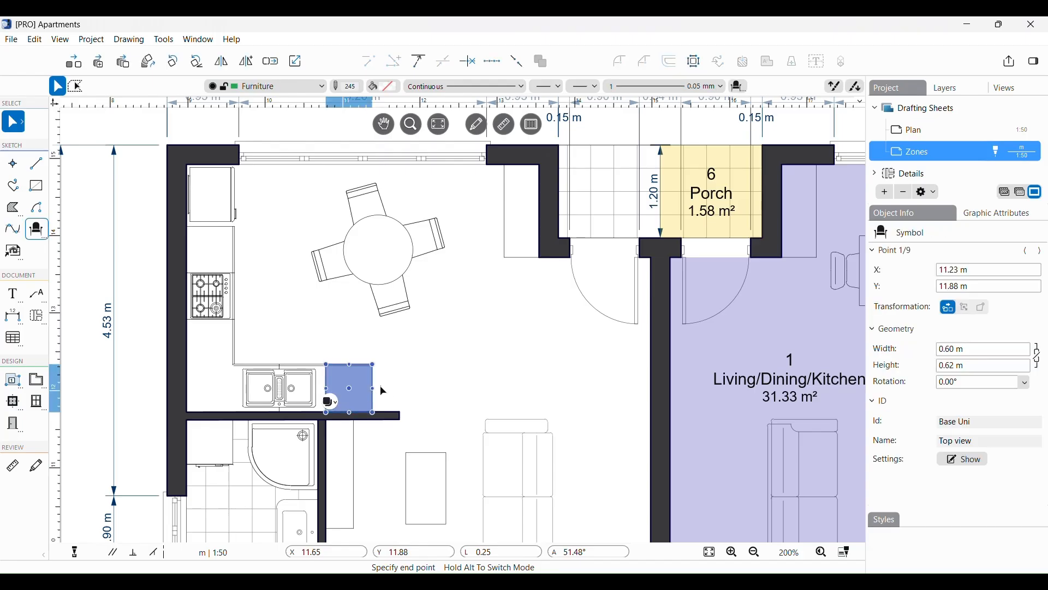
{"action": "left_click", "coordinate": [374, 389]}
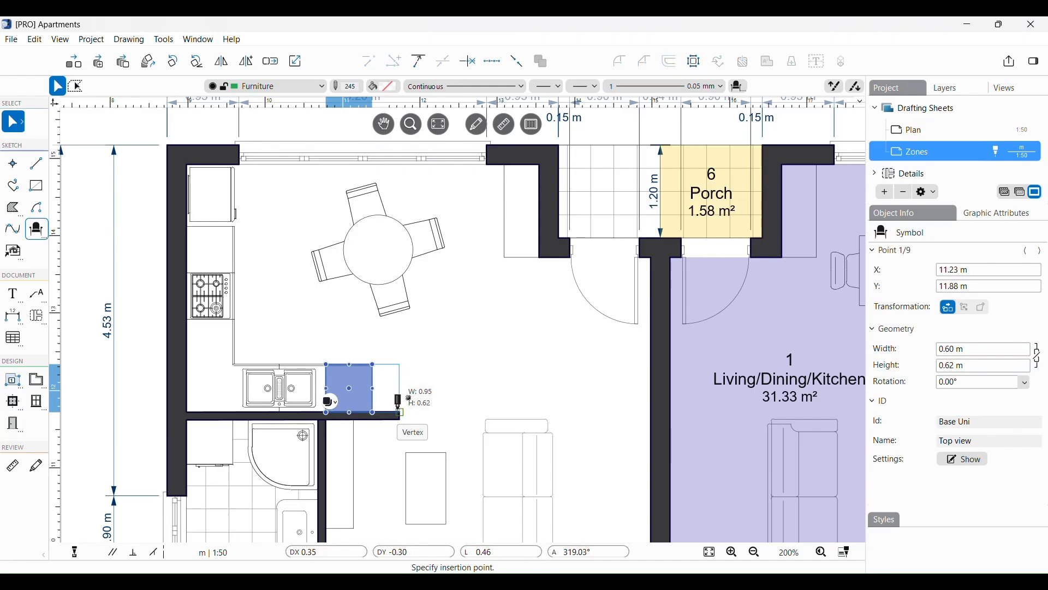
{"action": "left_click", "coordinate": [399, 405]}
{"action": "left_click", "coordinate": [400, 406]}
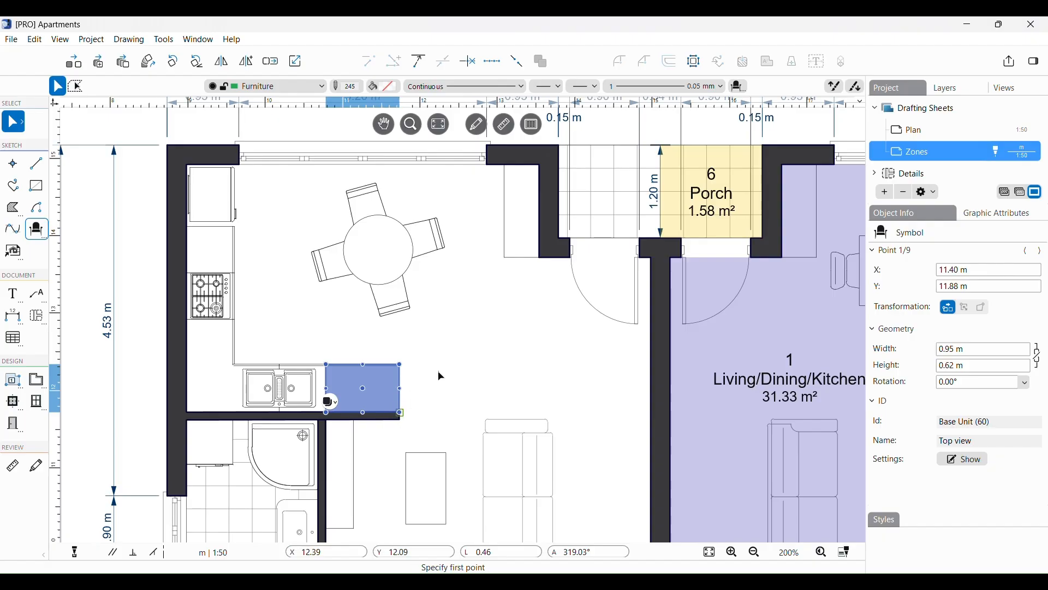
{"action": "key", "text": "Escape"}
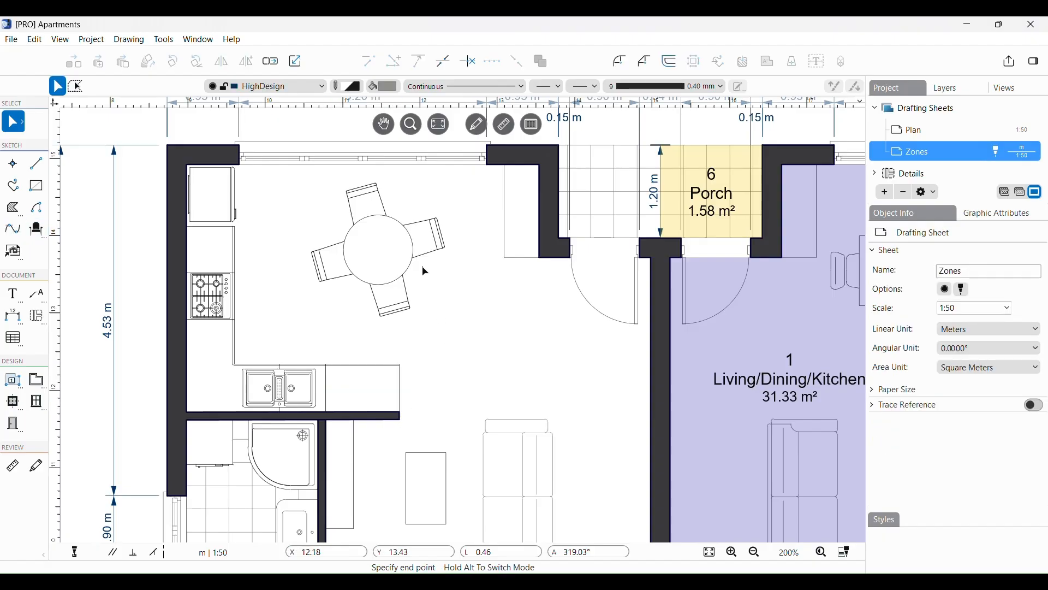
{"action": "left_click", "coordinate": [413, 267]}
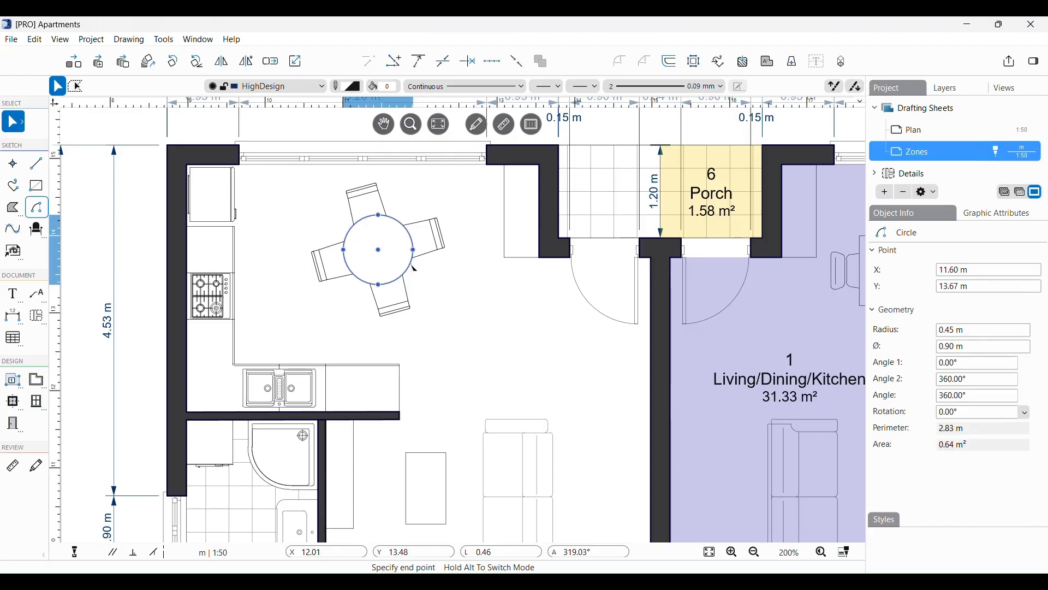
Step: After a trial resize and undo, set the round dining table's radius to exactly 0,5 m
{"action": "left_click", "coordinate": [395, 219]}
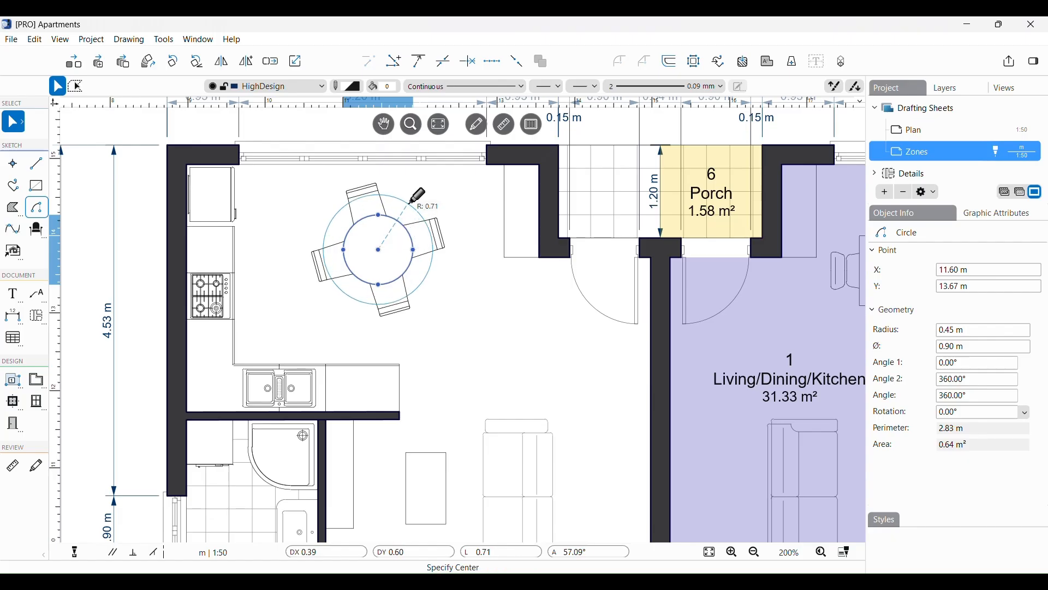
{"action": "left_click", "coordinate": [404, 208]}
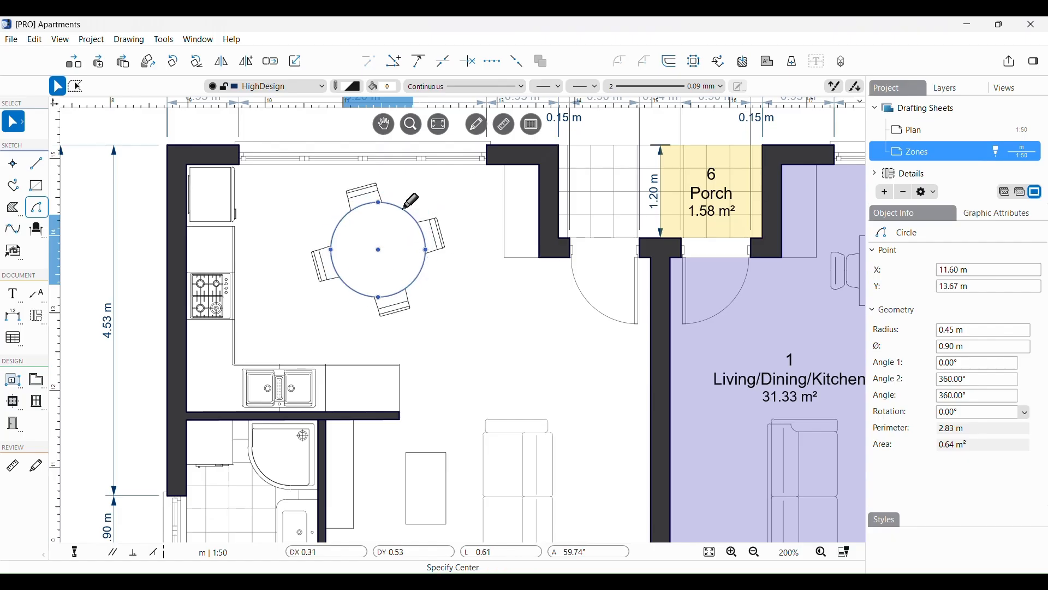
{"action": "key", "text": "ctrl+z"}
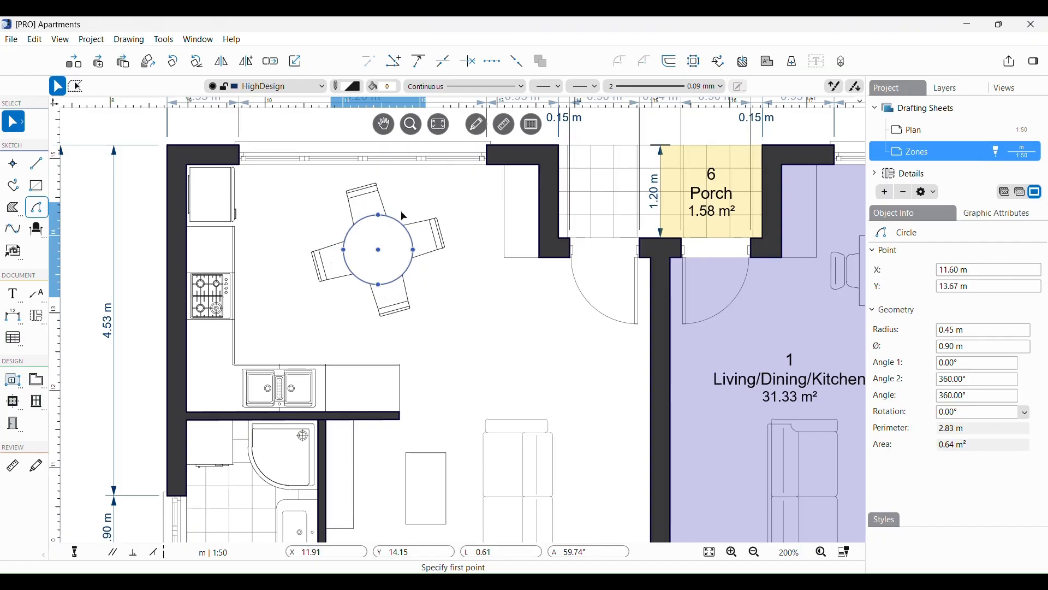
{"action": "left_click", "coordinate": [396, 219]}
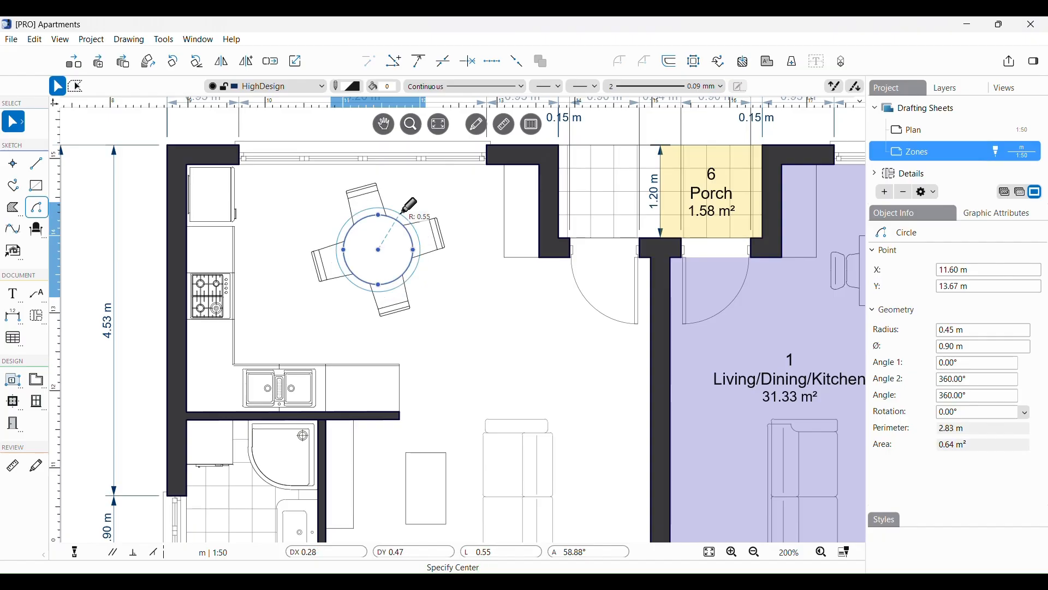
{"action": "type", "text": "0"}
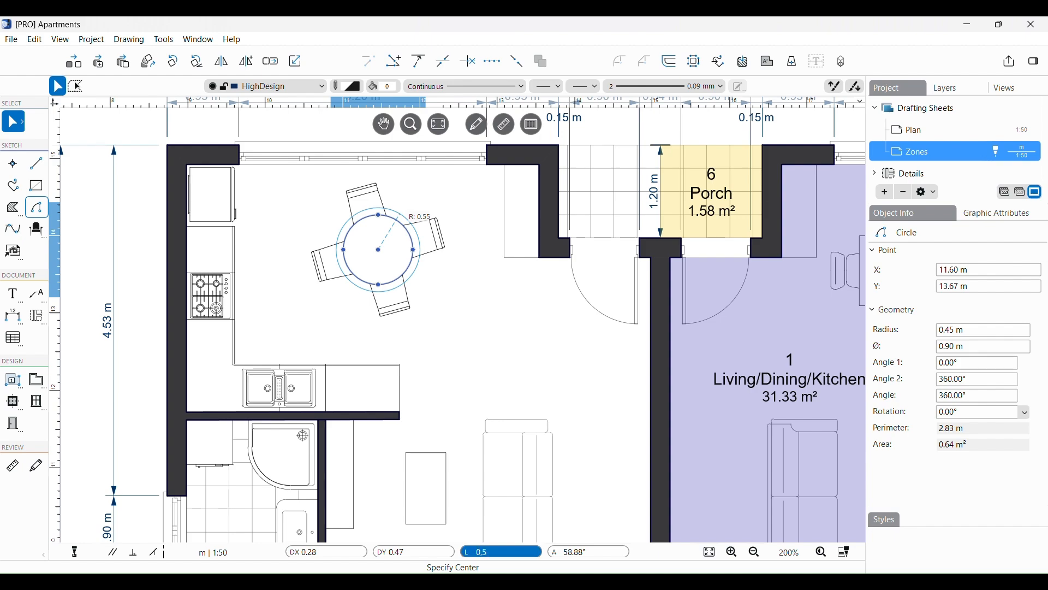
{"action": "type", "text": ",5"}
{"action": "key", "text": "Return"}
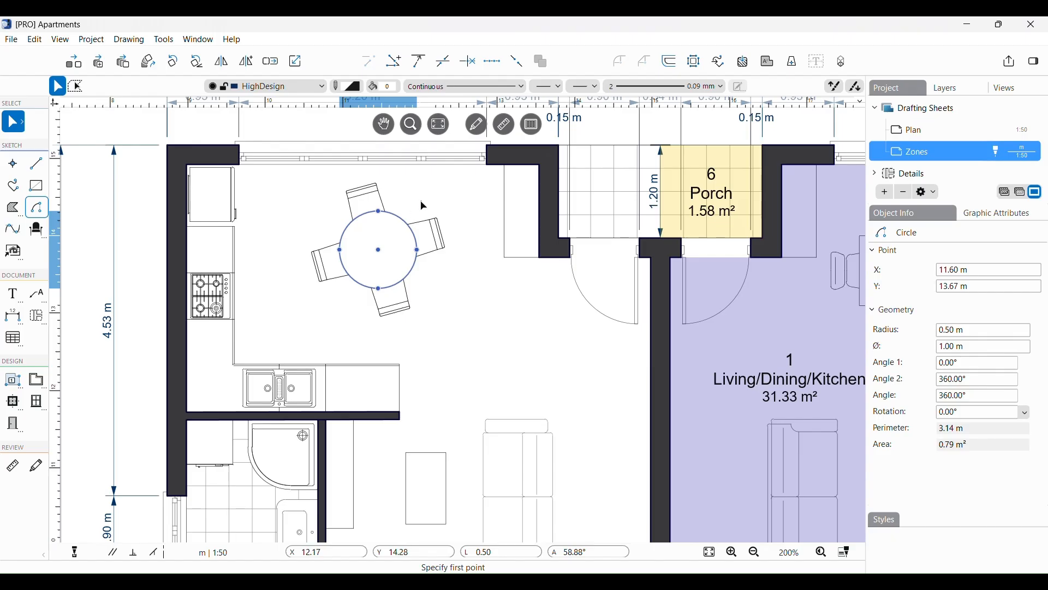
{"action": "key", "text": "Escape"}
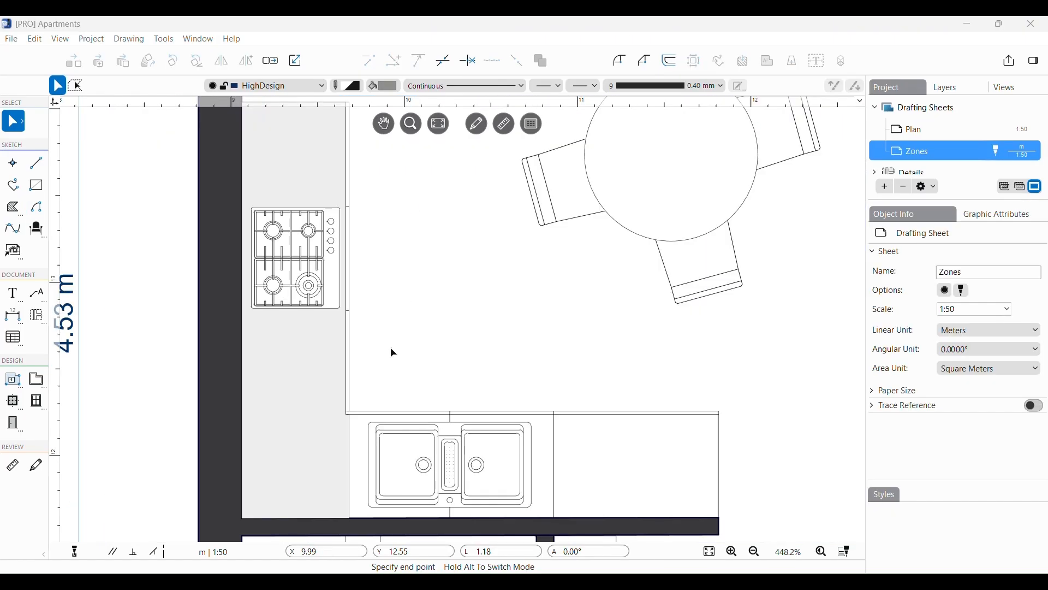
{"action": "left_click", "coordinate": [331, 379]}
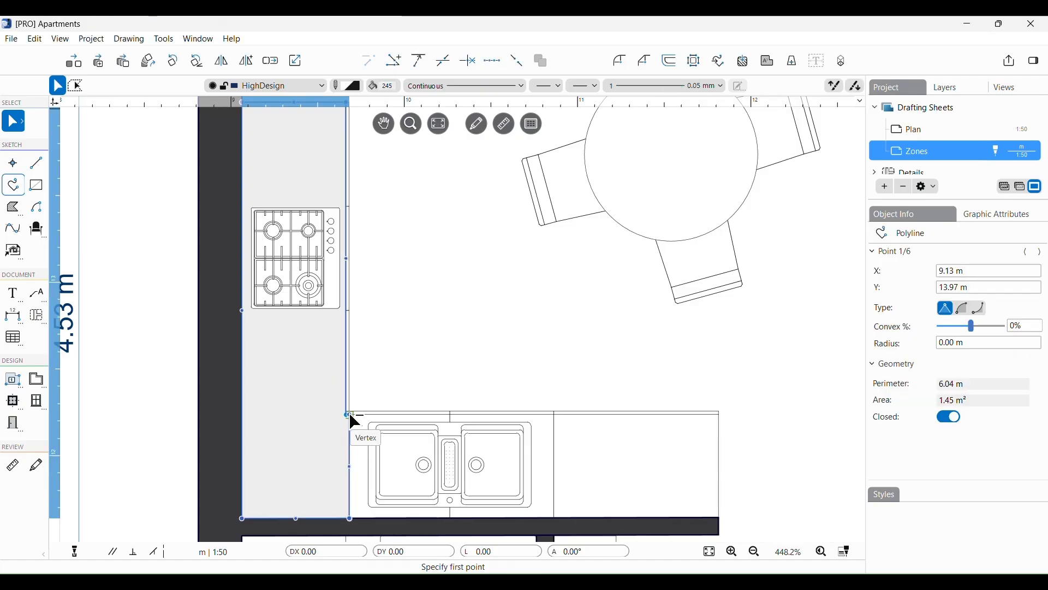
Step: Stretch the grey counter polyline under the sink to the lower counter's end (10.30 m perimeter, 2.73 m²)
{"action": "left_click_drag", "start_coordinate": [349, 415], "coordinate": [555, 415]}
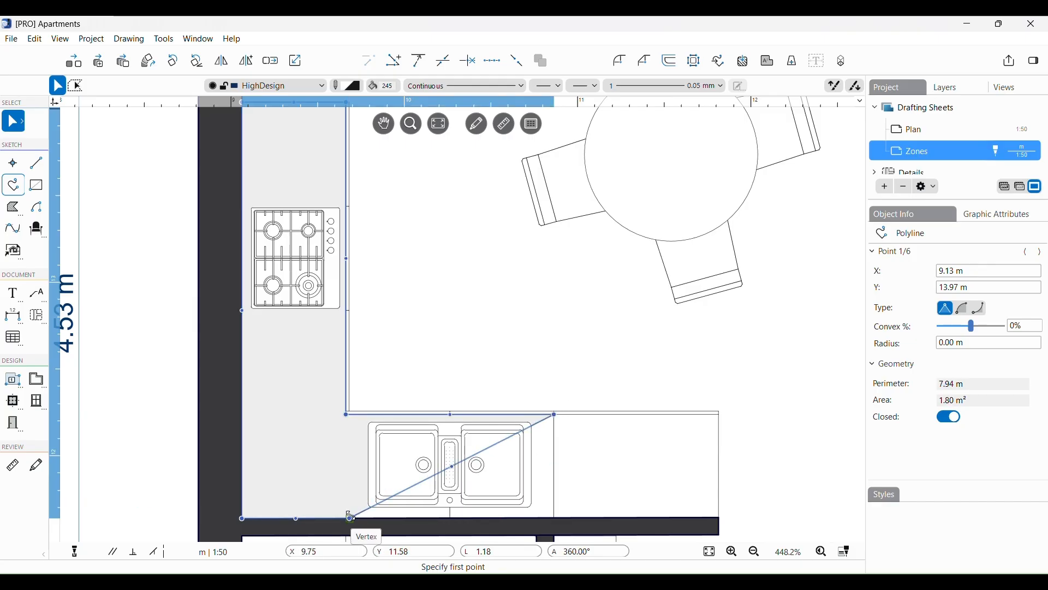
{"action": "left_click_drag", "start_coordinate": [350, 517], "coordinate": [554, 519]}
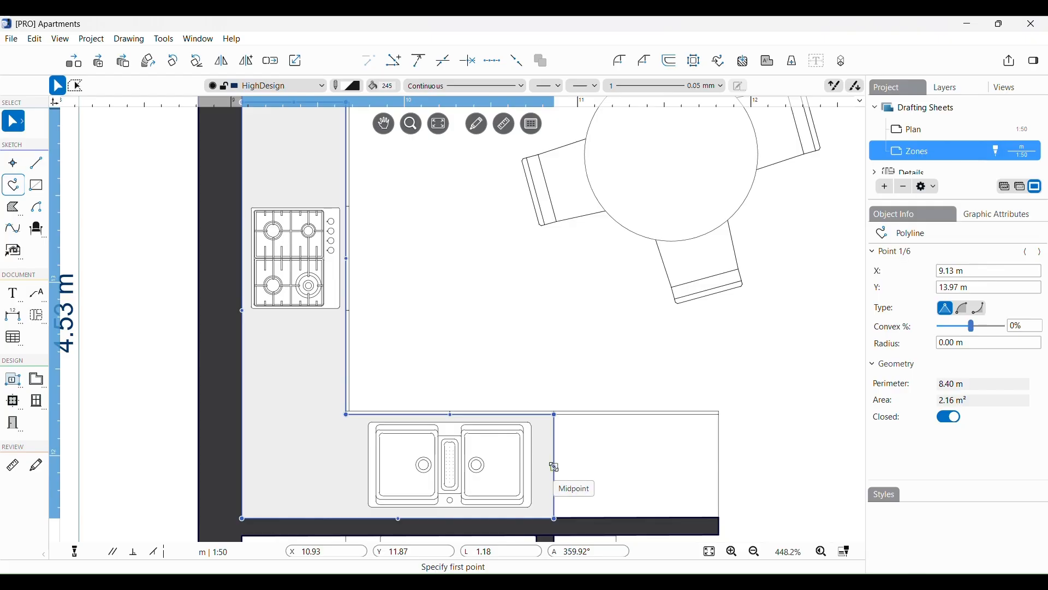
{"action": "left_click_drag", "start_coordinate": [555, 467], "coordinate": [720, 466]}
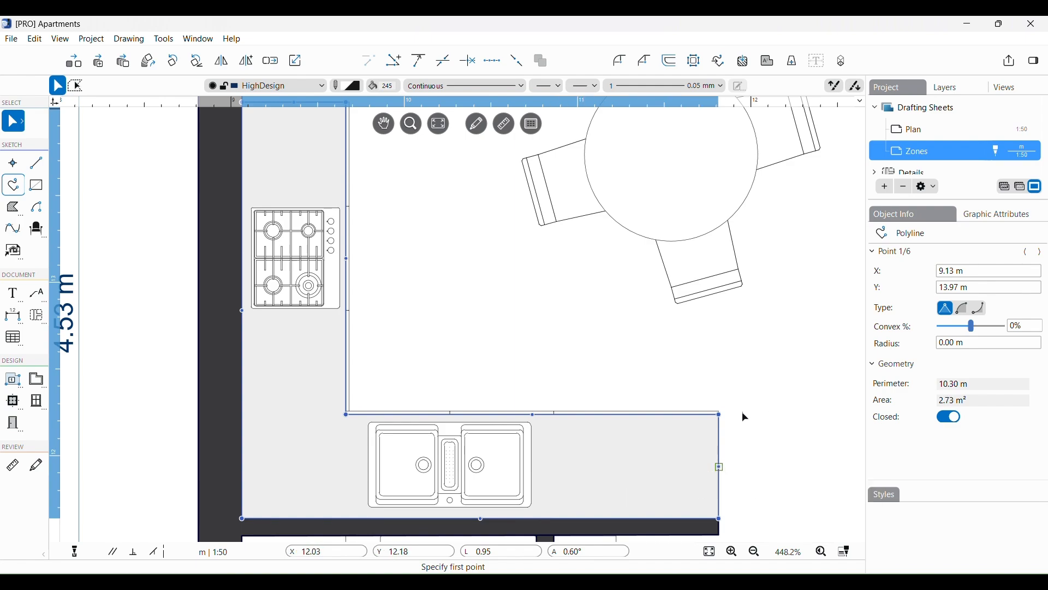
{"action": "mouse_move", "coordinate": [720, 415]}
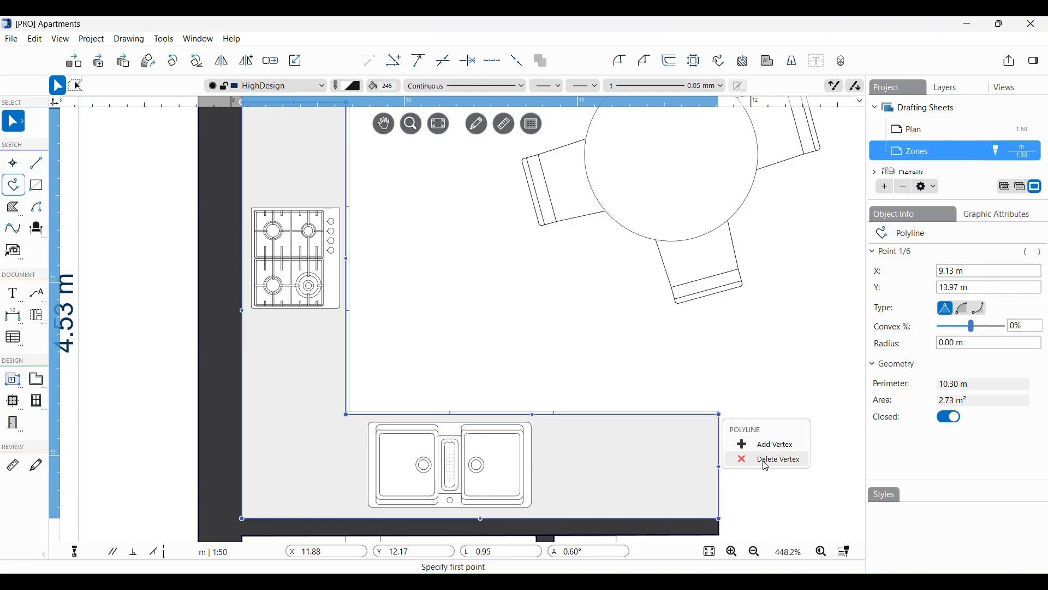
{"action": "left_click", "coordinate": [746, 390]}
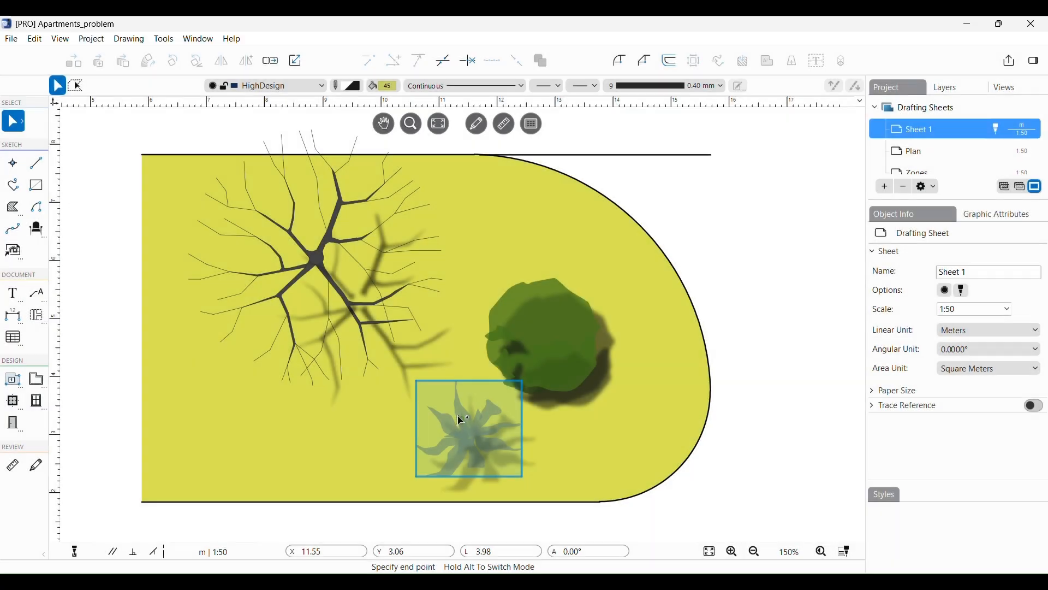
Step: Select the 1.82 × 1.65 m Agave plant symbol on Sheet 1 of Apartments_problem
{"action": "left_click", "coordinate": [460, 420]}
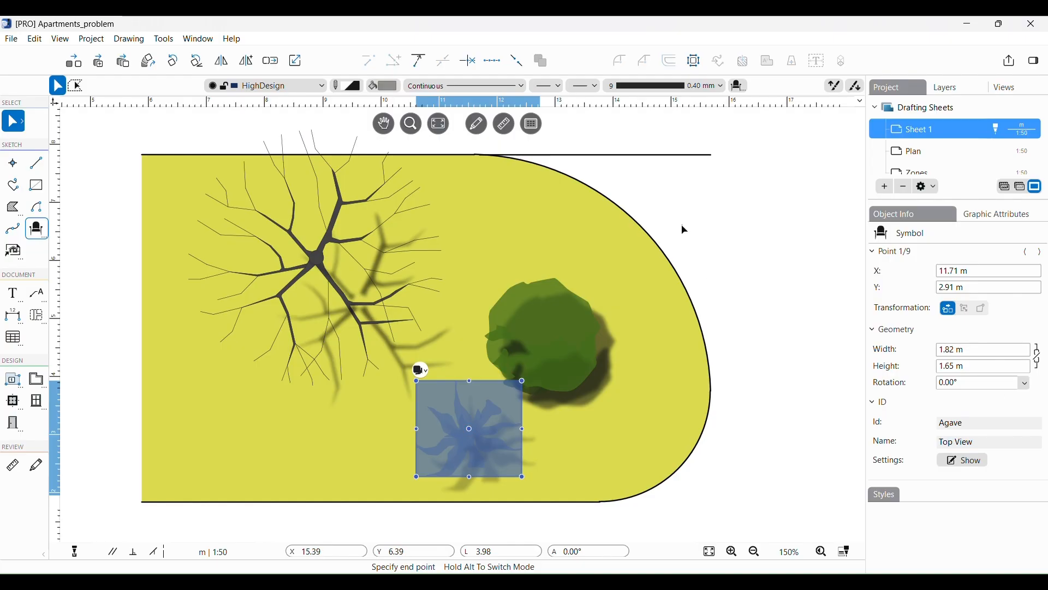
Step: Select the garden bed's top edge line and review its point coordinates, length and angle in Object Info
{"action": "left_click", "coordinate": [773, 263]}
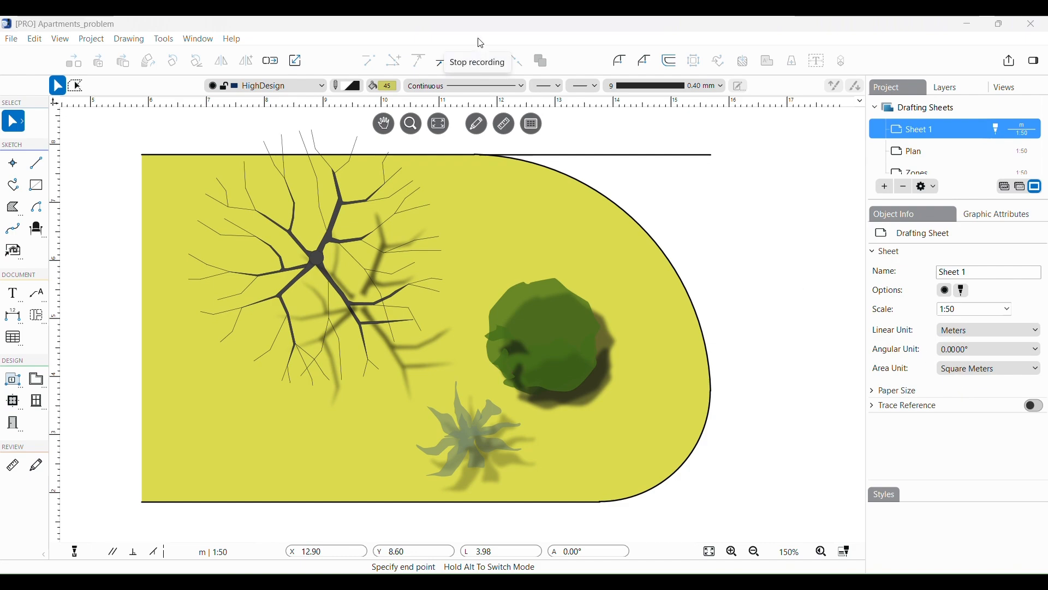
{"action": "left_click", "coordinate": [650, 156]}
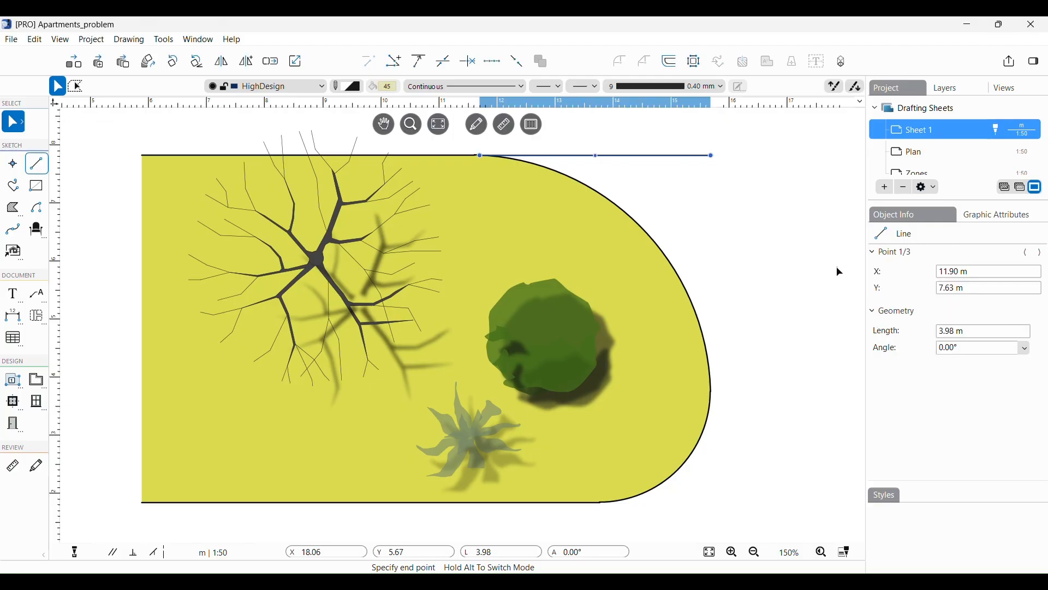
{"action": "double_click", "coordinate": [952, 273]}
{"action": "left_click", "coordinate": [943, 289]}
{"action": "double_click", "coordinate": [944, 289]}
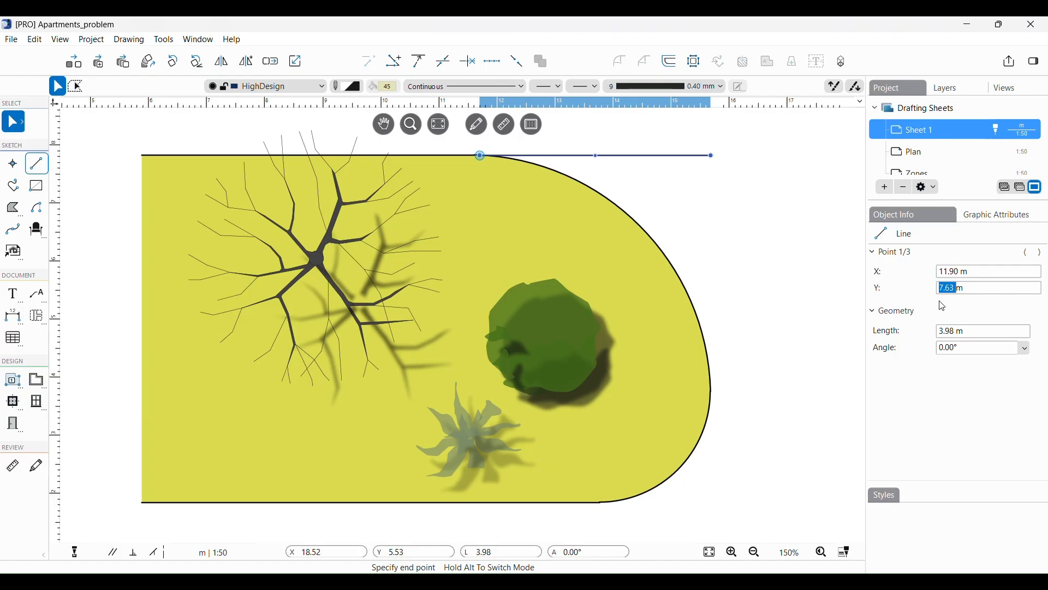
{"action": "double_click", "coordinate": [944, 332]}
{"action": "double_click", "coordinate": [949, 349]}
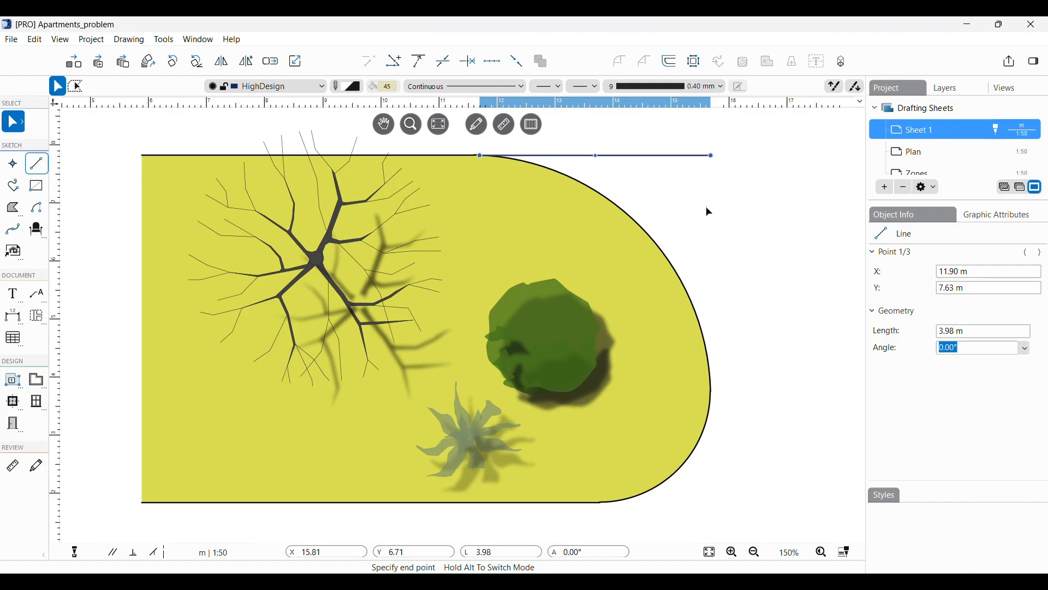
{"action": "left_click", "coordinate": [1044, 254]}
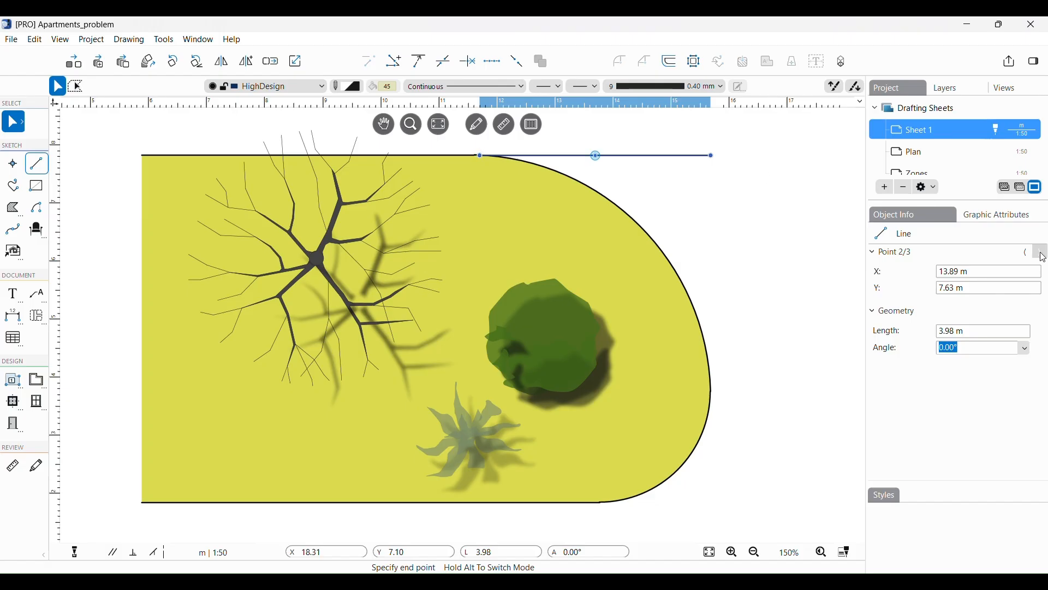
{"action": "left_click", "coordinate": [1043, 254]}
{"action": "left_click", "coordinate": [1043, 255]}
Step: Change the top edge line's length from 3.98 m to 6 m
{"action": "double_click", "coordinate": [945, 330]}
{"action": "type", "text": "6m"}
{"action": "key", "text": "Return"}
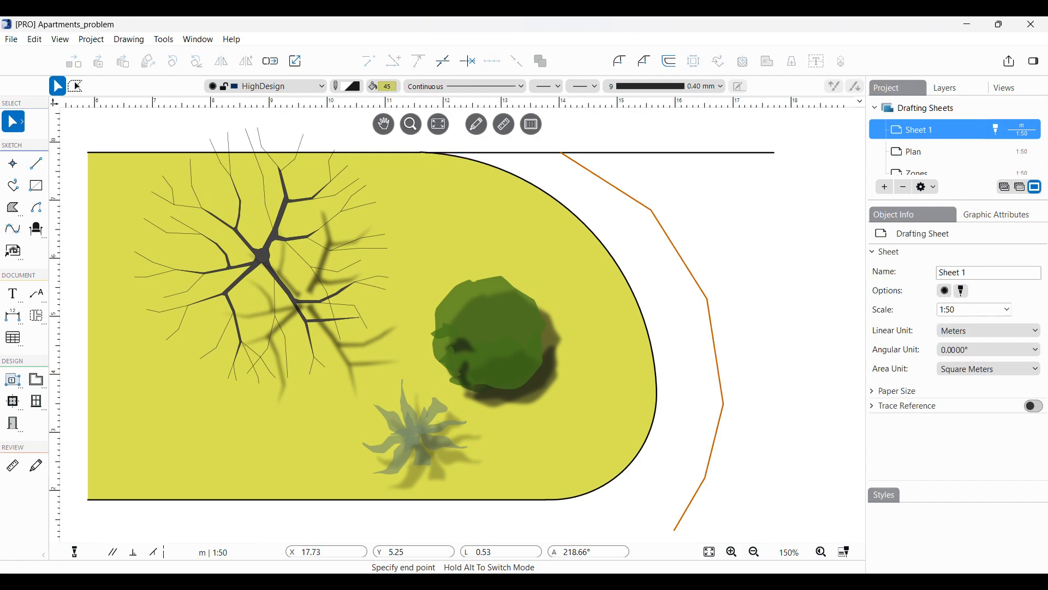
Step: Select the yellow lawn polyline and step through its vertices to Point 2
{"action": "left_click", "coordinate": [644, 322]}
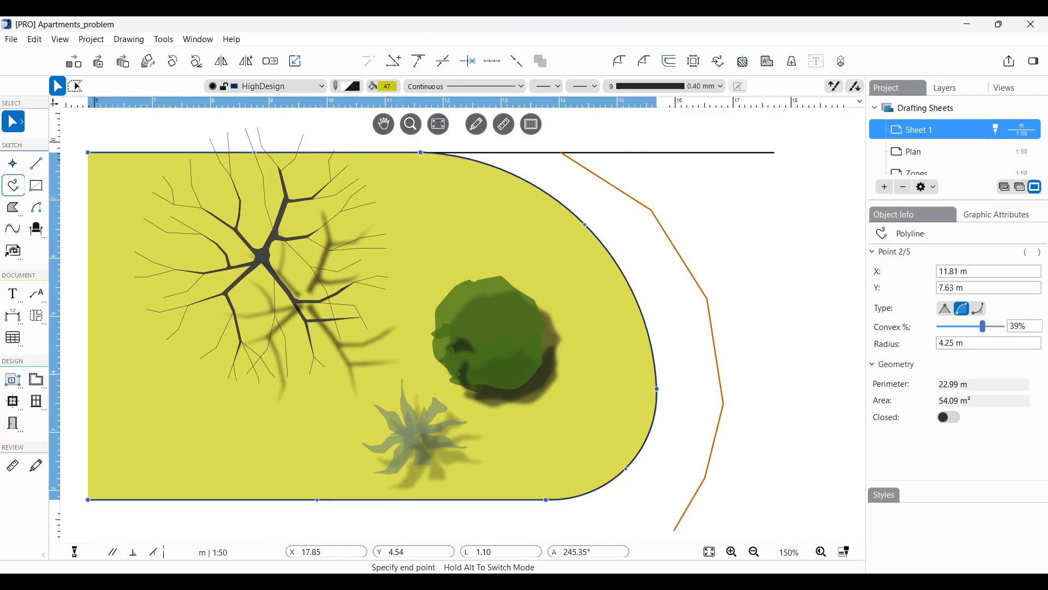
{"action": "left_click", "coordinate": [771, 332]}
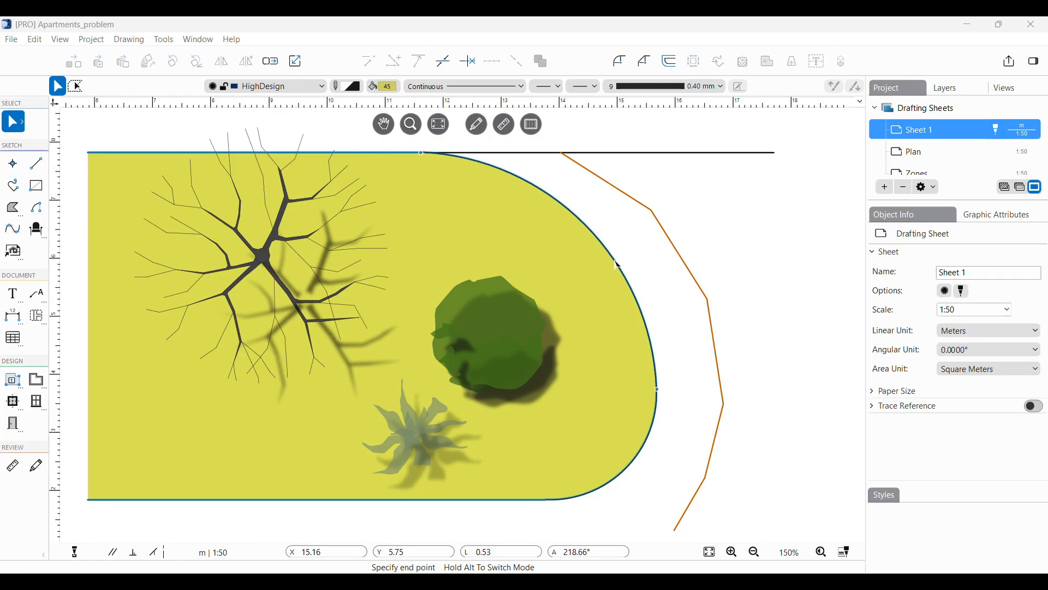
{"action": "left_click", "coordinate": [616, 262]}
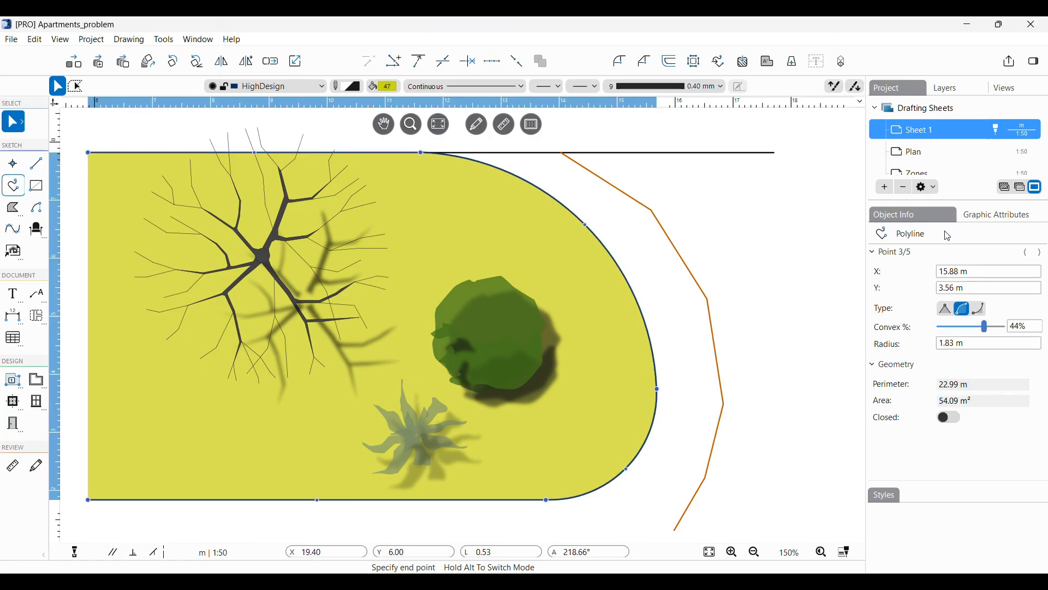
{"action": "left_click", "coordinate": [1041, 253]}
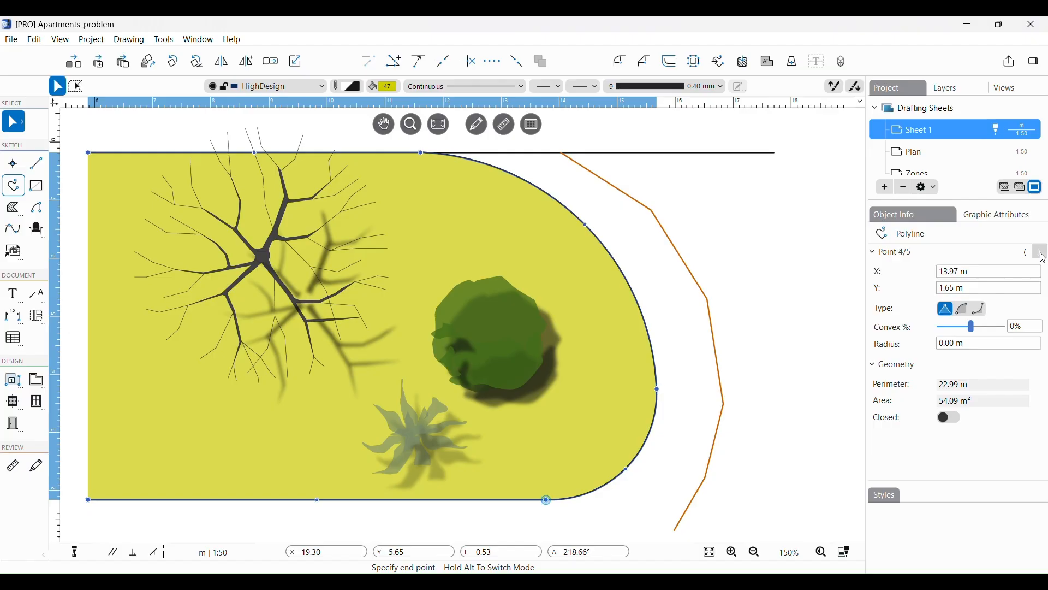
{"action": "left_click", "coordinate": [1041, 253]}
{"action": "left_click", "coordinate": [1042, 254]}
{"action": "left_click", "coordinate": [1041, 254]}
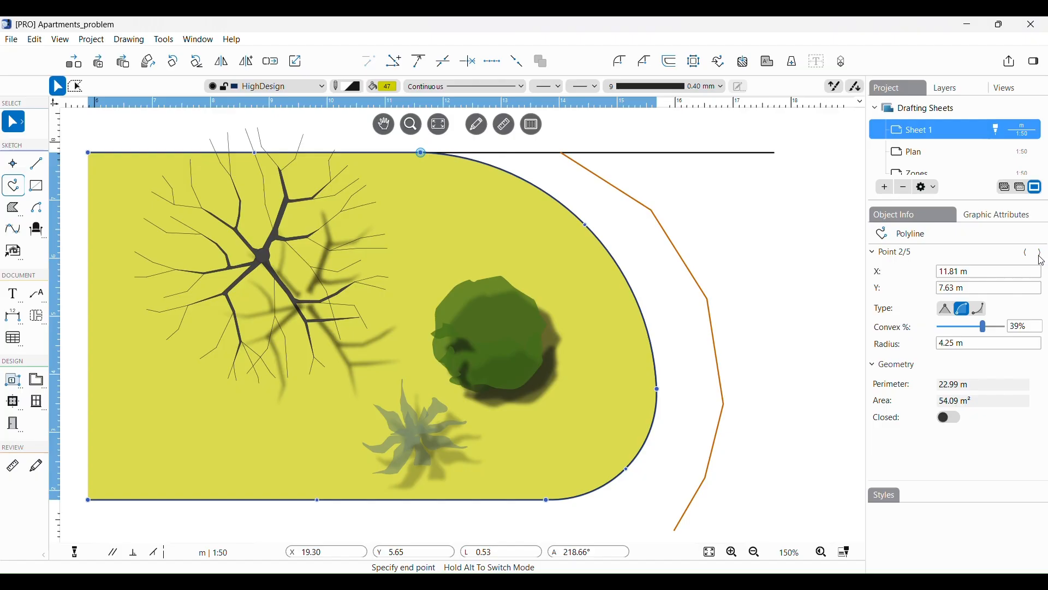
Step: Make Point 2 an outward arc at 39% convexity and switch the polyline to Closed
{"action": "left_click", "coordinate": [949, 309]}
{"action": "left_click", "coordinate": [980, 309]}
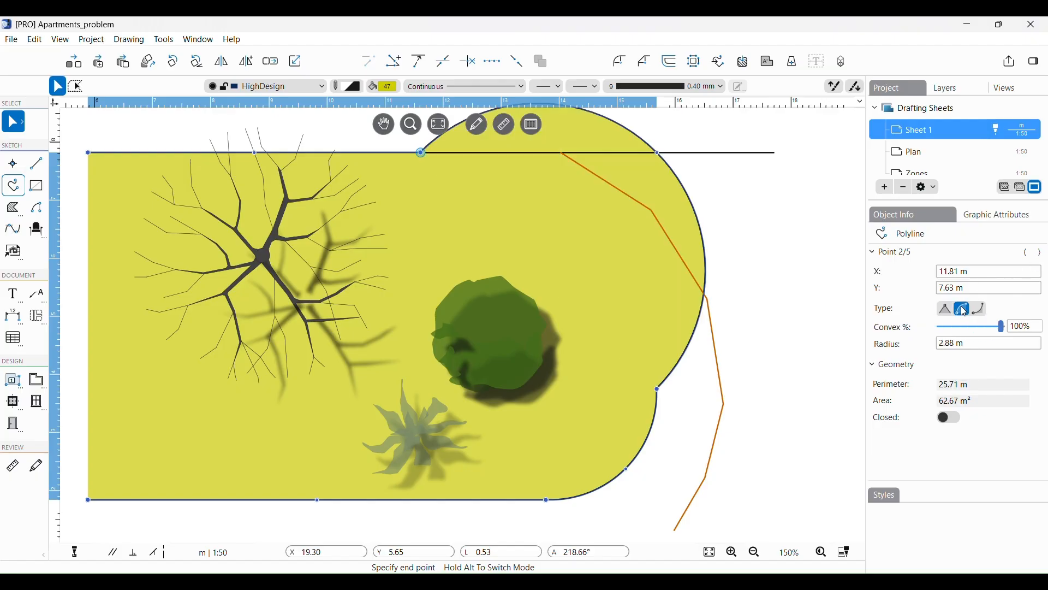
{"action": "left_click", "coordinate": [983, 311]}
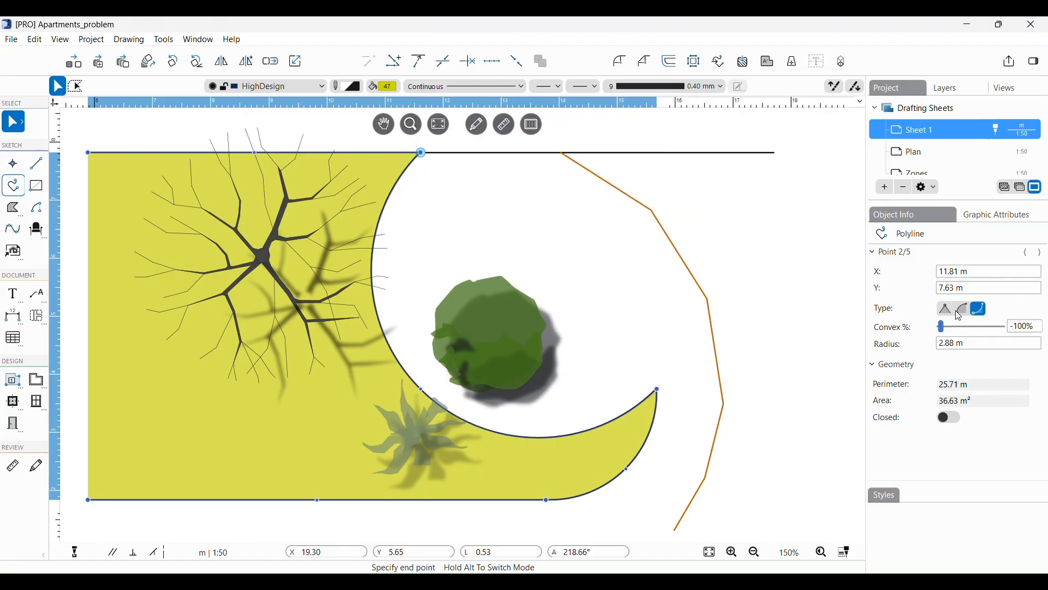
{"action": "left_click", "coordinate": [959, 315]}
{"action": "left_click_drag", "start_coordinate": [1003, 327], "coordinate": [984, 332]}
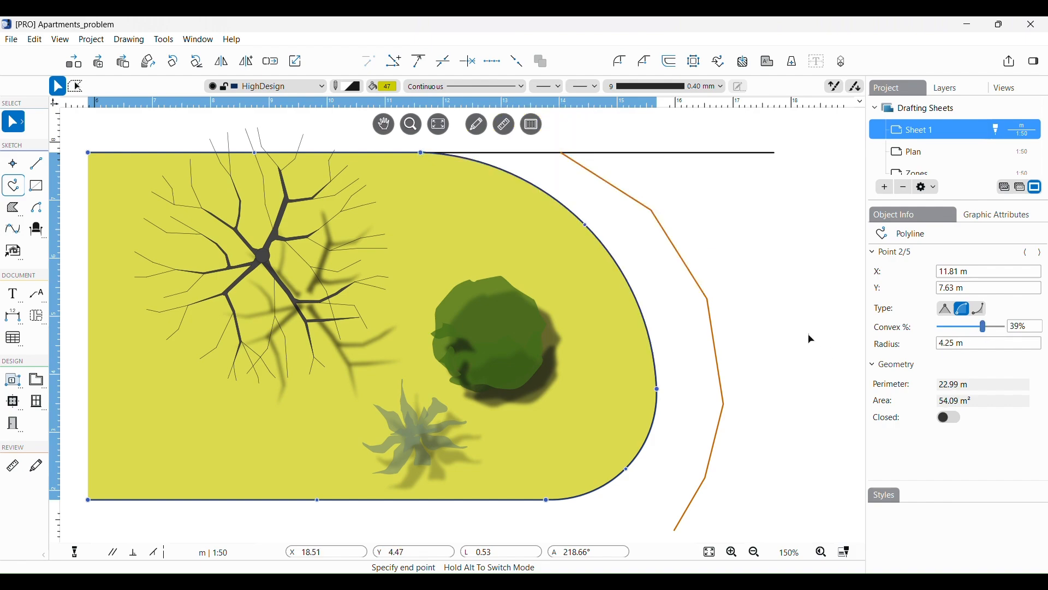
{"action": "left_click", "coordinate": [950, 421]}
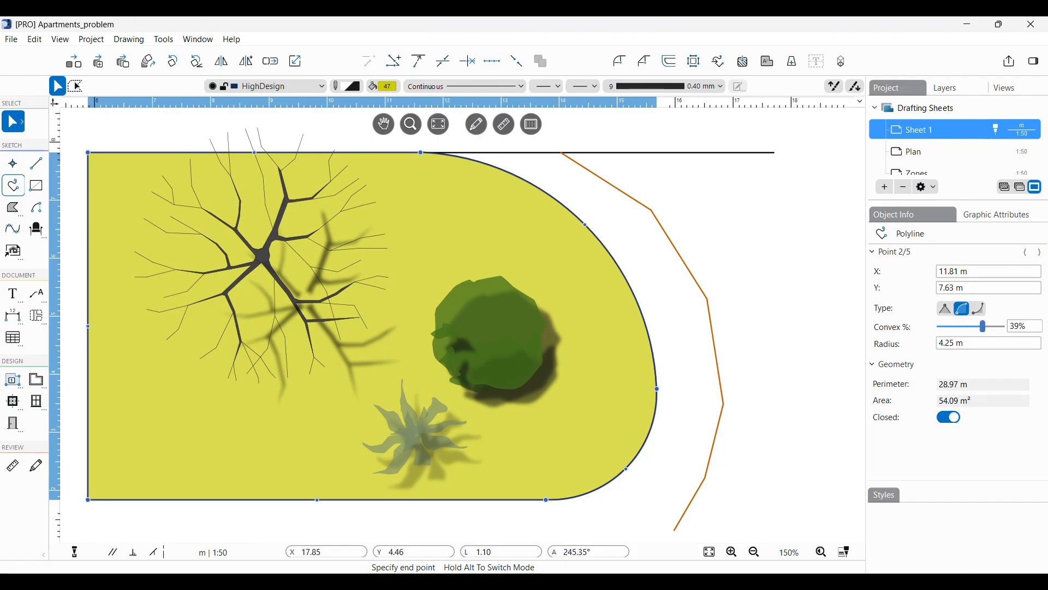
{"action": "left_click", "coordinate": [716, 245]}
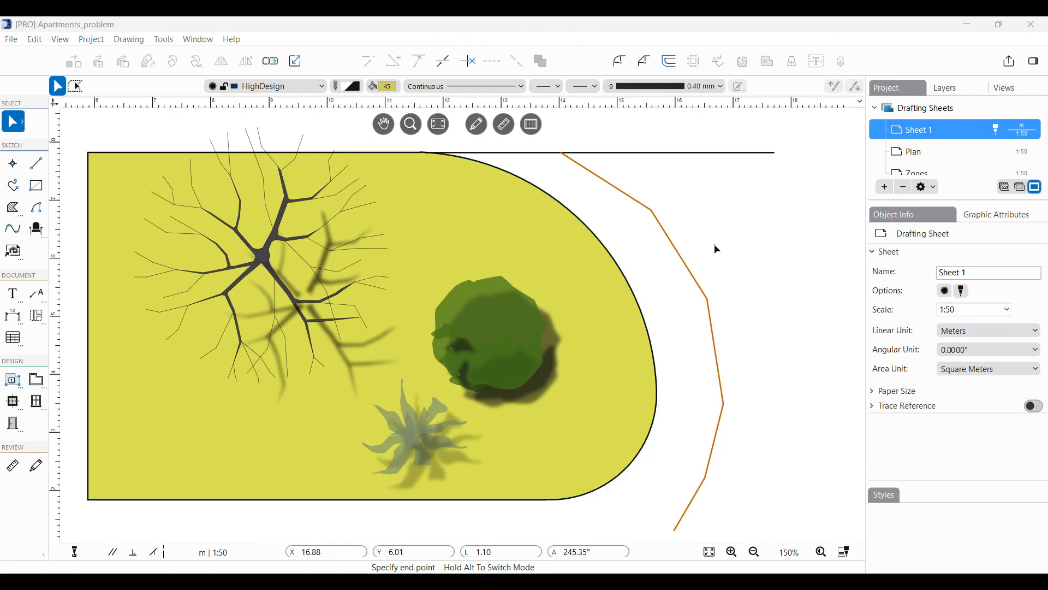
Step: Select the orange Bezier curve and set its second vertex type to Mirror
{"action": "left_click", "coordinate": [691, 268]}
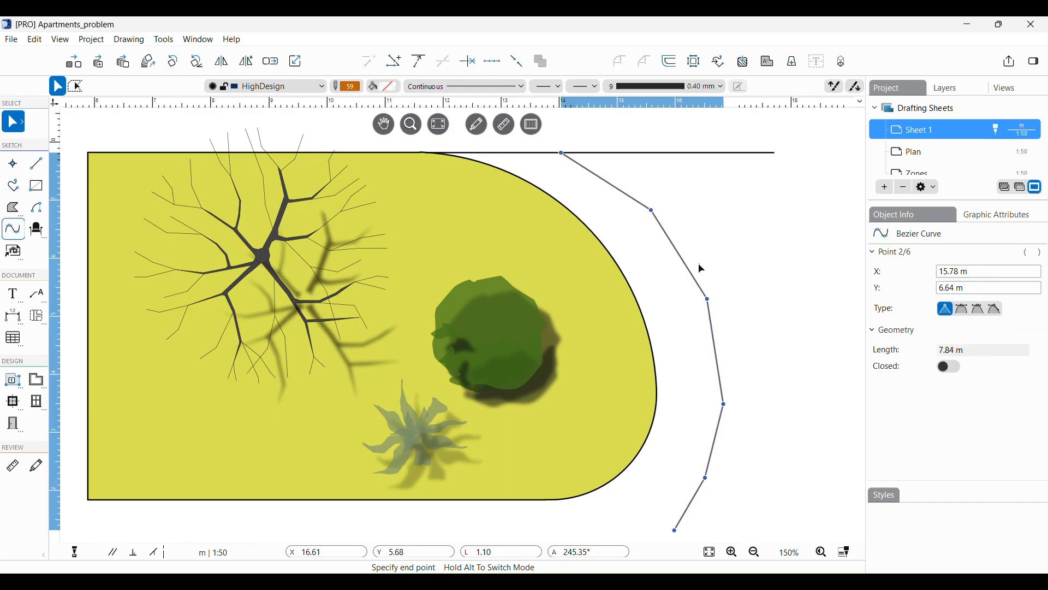
{"action": "left_click", "coordinate": [1042, 253]}
{"action": "left_click", "coordinate": [1043, 253]}
{"action": "left_click", "coordinate": [1042, 253]}
{"action": "left_click", "coordinate": [1043, 253]}
{"action": "left_click", "coordinate": [1043, 253]}
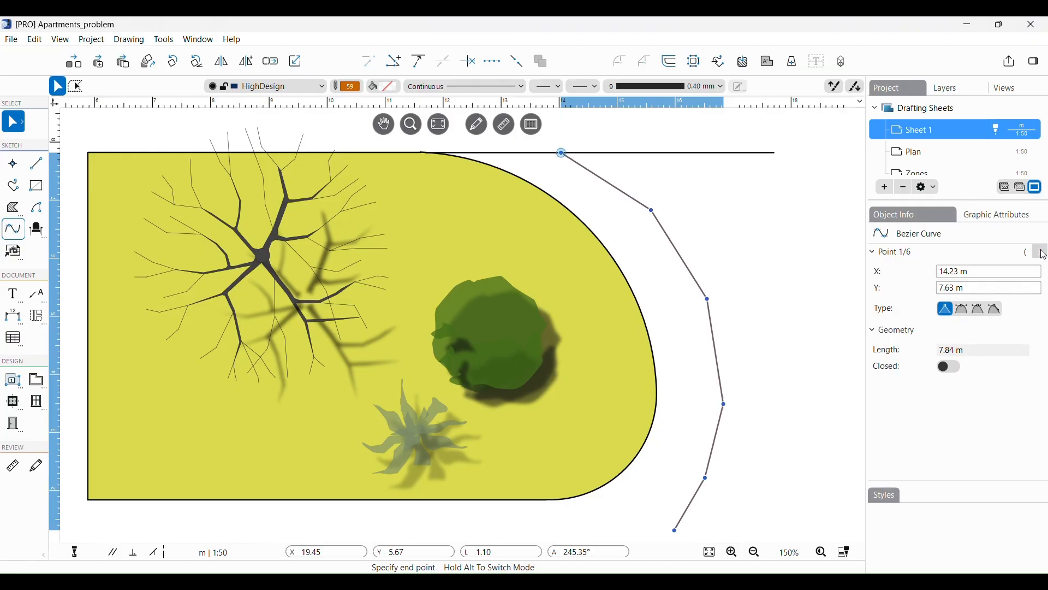
{"action": "left_click", "coordinate": [1042, 253]}
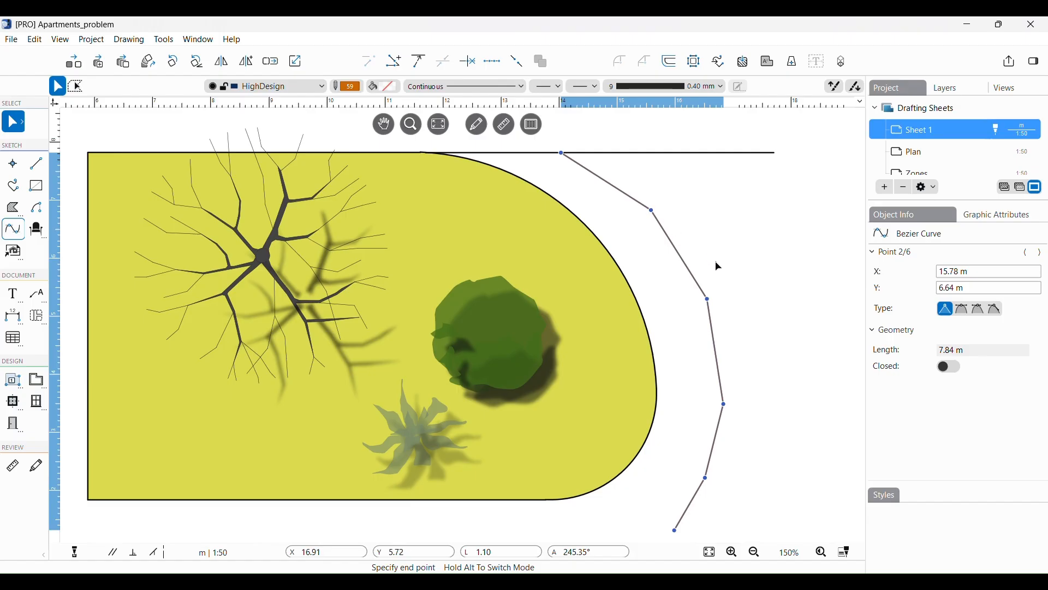
{"action": "left_click", "coordinate": [965, 314]}
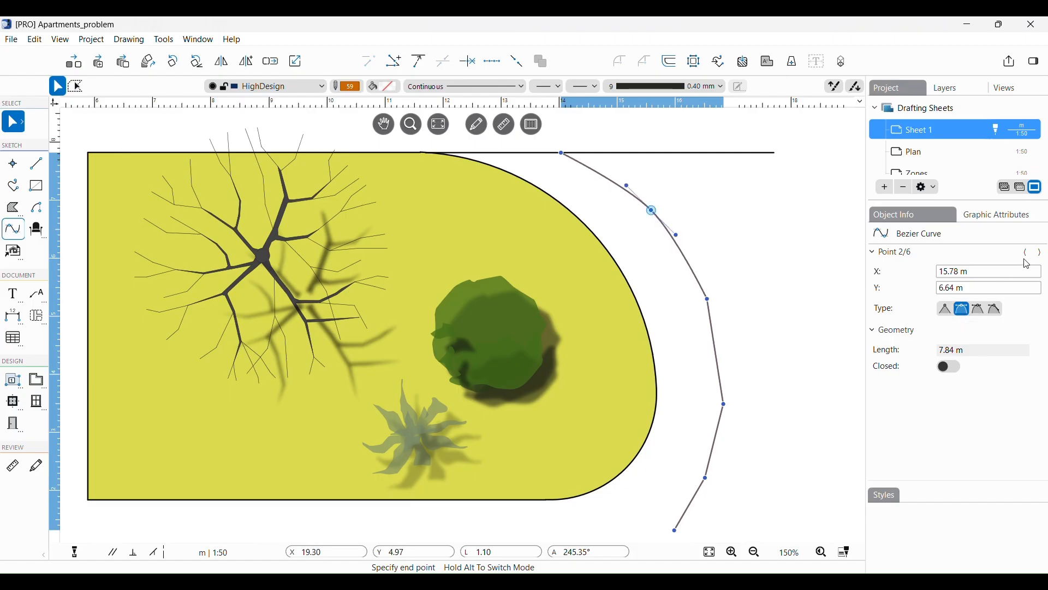
Step: Set the third vertex to Asymmetric and drag its handles to reshape the bend
{"action": "left_click", "coordinate": [1040, 253]}
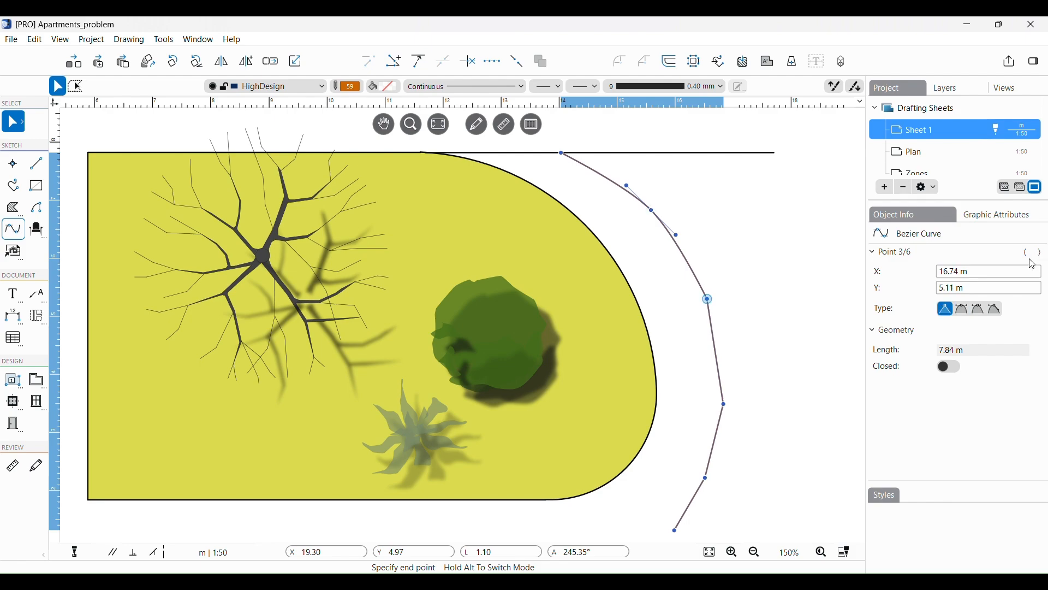
{"action": "left_click", "coordinate": [964, 310]}
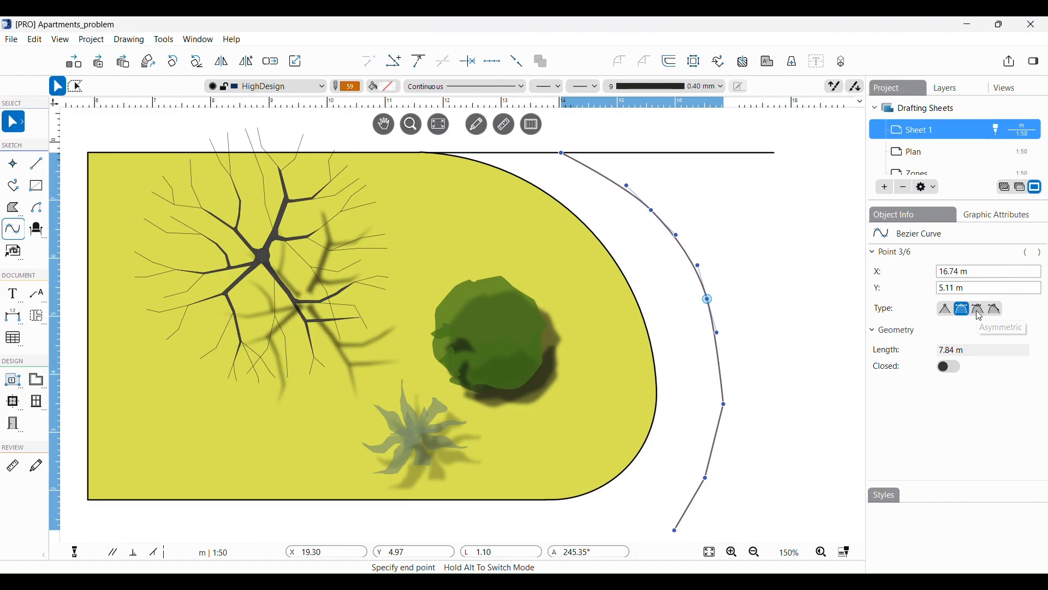
{"action": "left_click", "coordinate": [981, 312]}
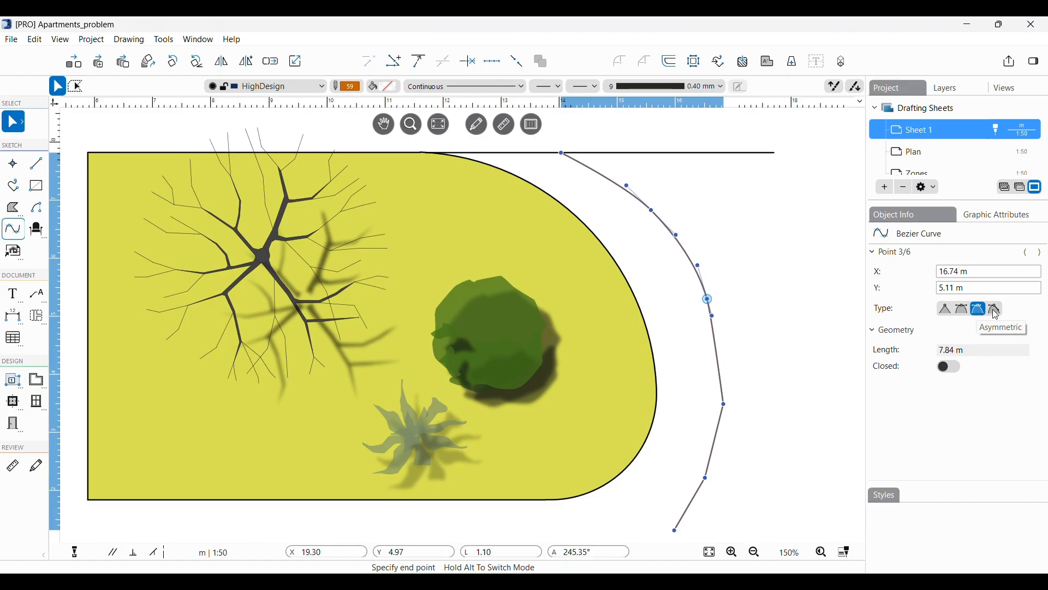
{"action": "left_click", "coordinate": [997, 309]}
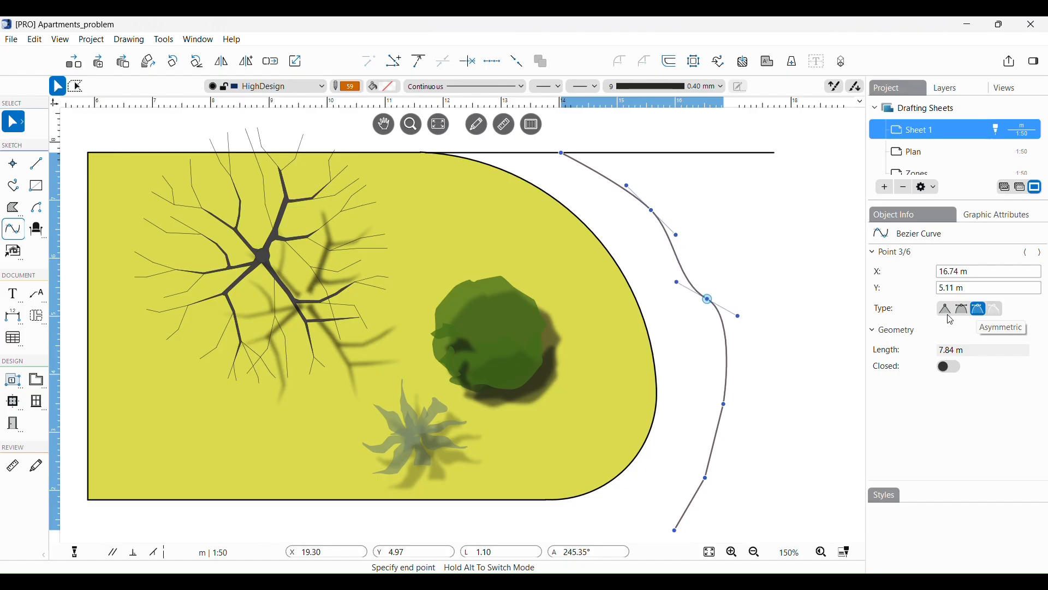
{"action": "left_click", "coordinate": [737, 316]}
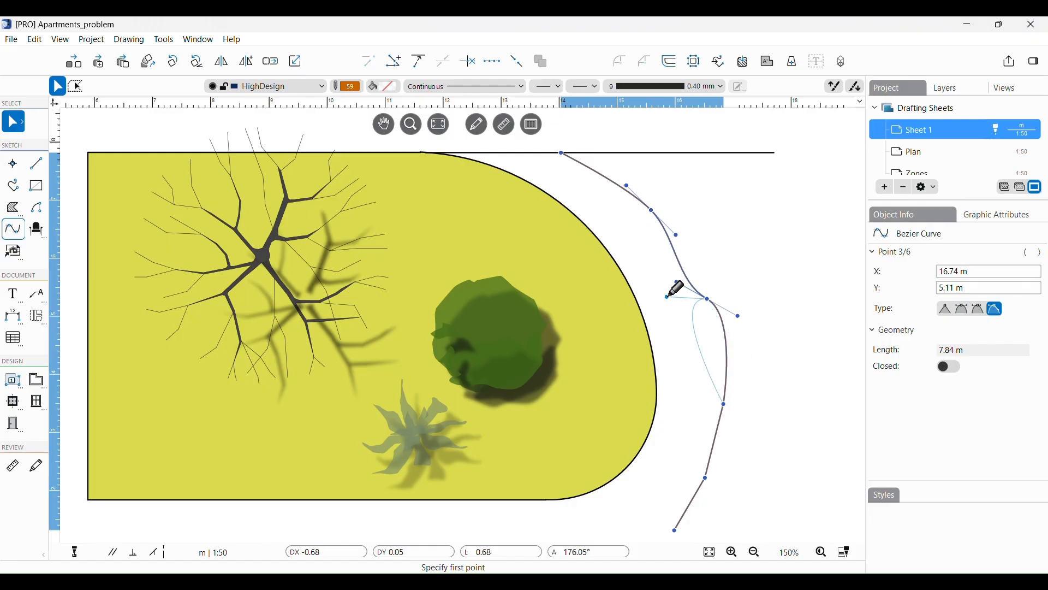
{"action": "left_click", "coordinate": [754, 362]}
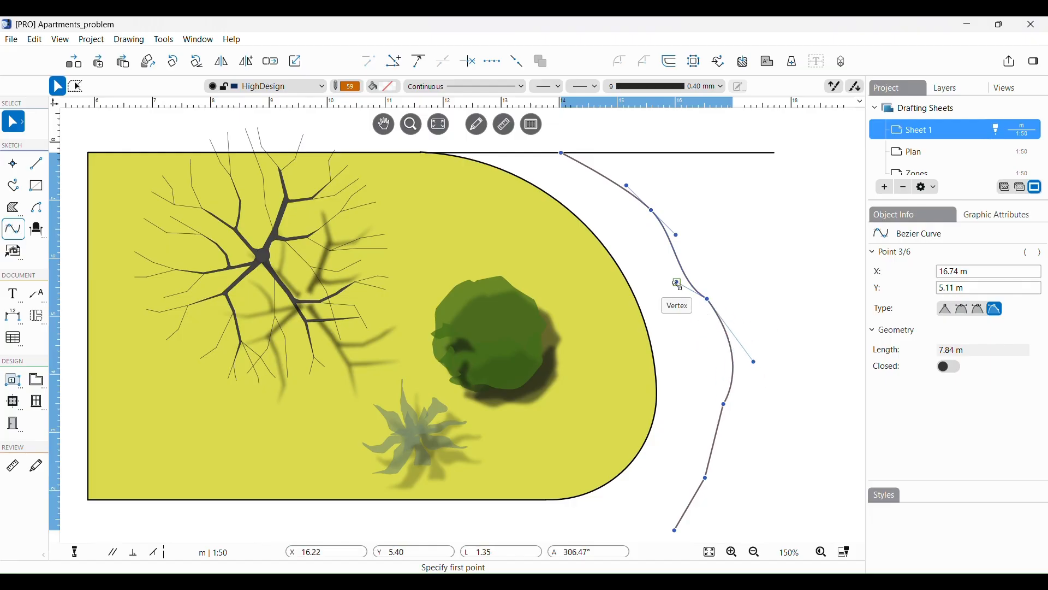
{"action": "left_click", "coordinate": [677, 282]}
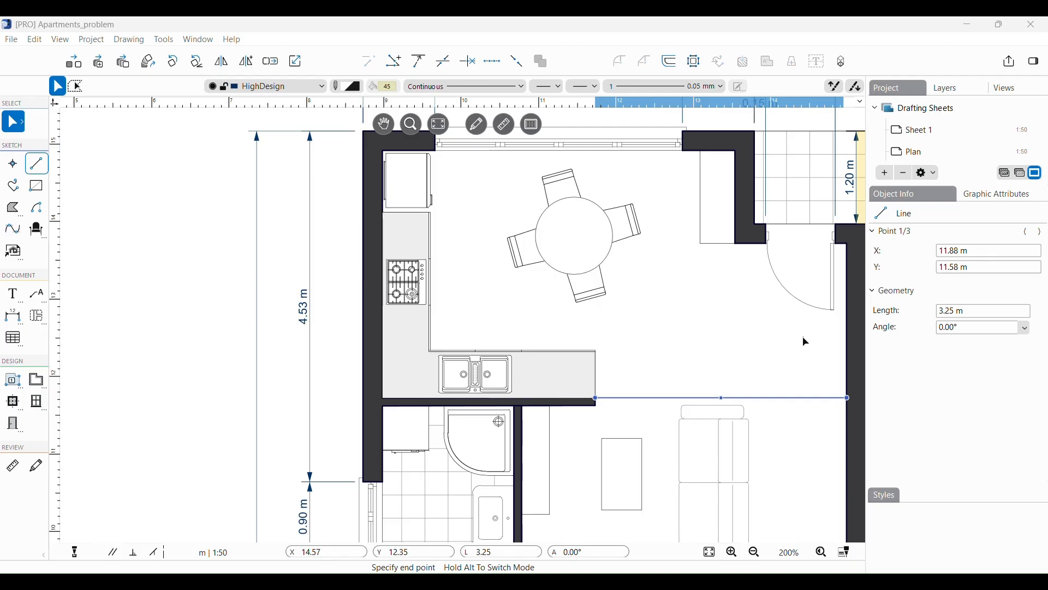
Step: Select the line below the kitchen counter and step through its points in Object Info
{"action": "left_click", "coordinate": [638, 440]}
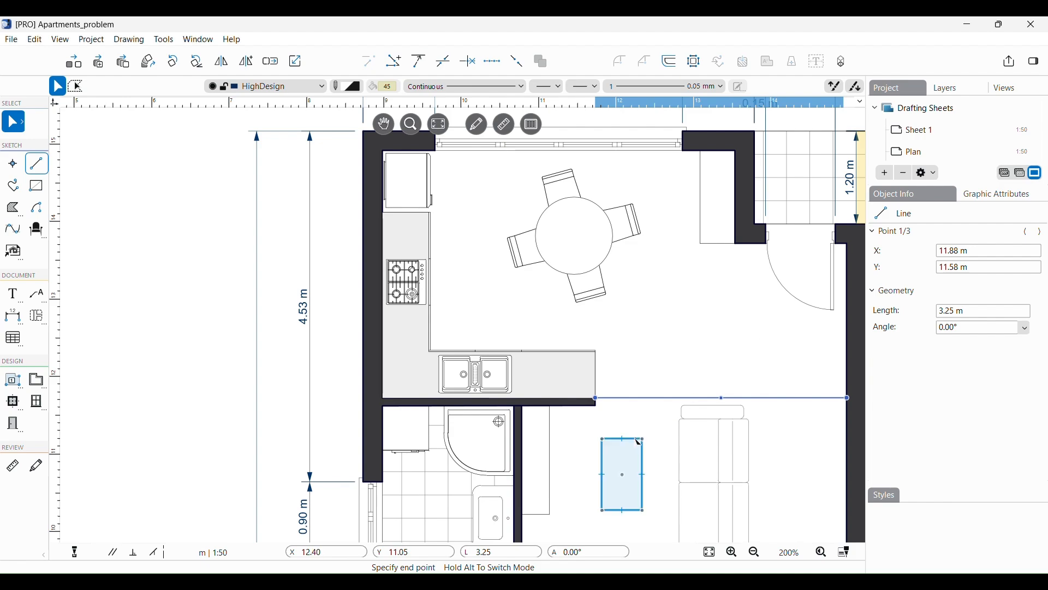
{"action": "left_click", "coordinate": [639, 442], "text": "shift"}
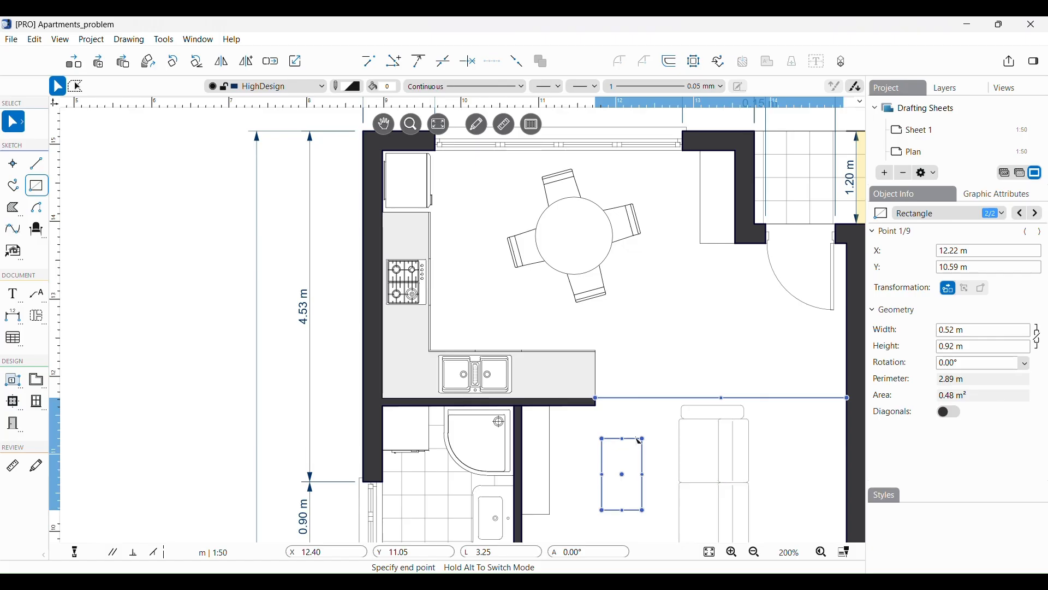
{"action": "left_click", "coordinate": [611, 264], "text": "shift"}
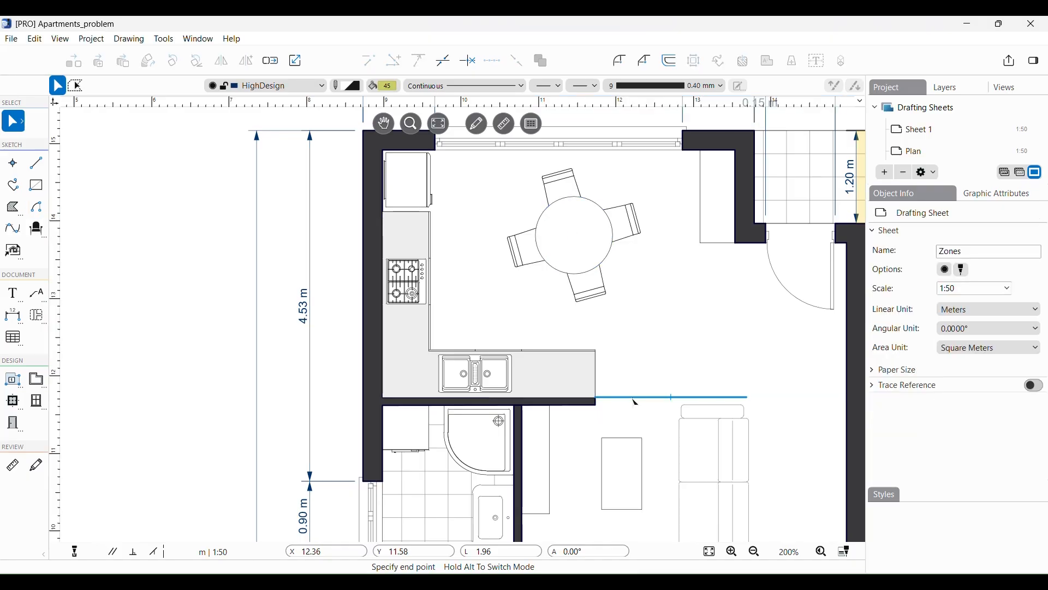
{"action": "left_click", "coordinate": [634, 398]}
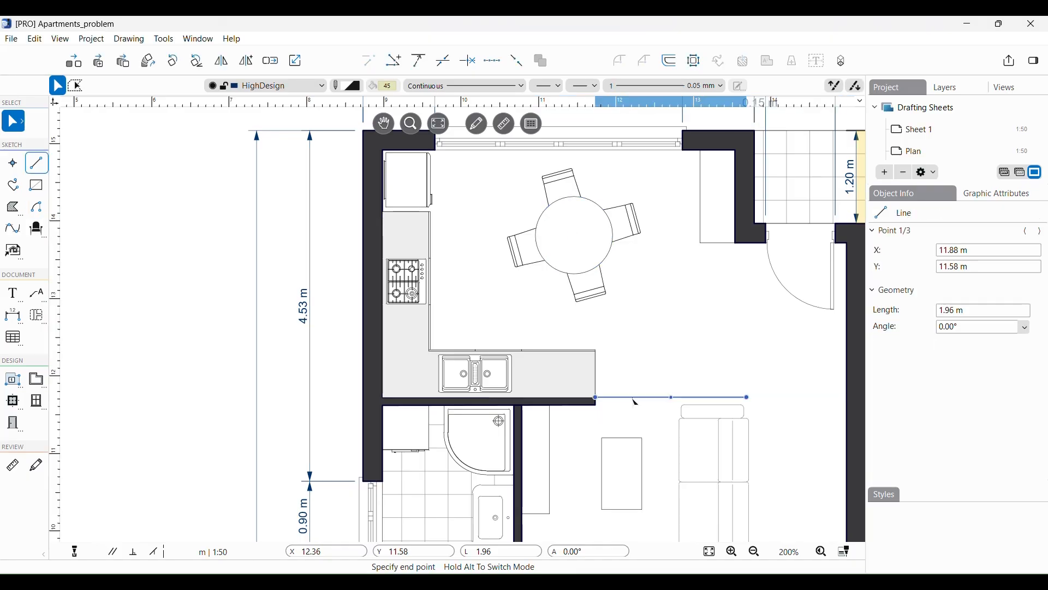
{"action": "left_click", "coordinate": [1042, 232]}
{"action": "left_click", "coordinate": [1042, 232]}
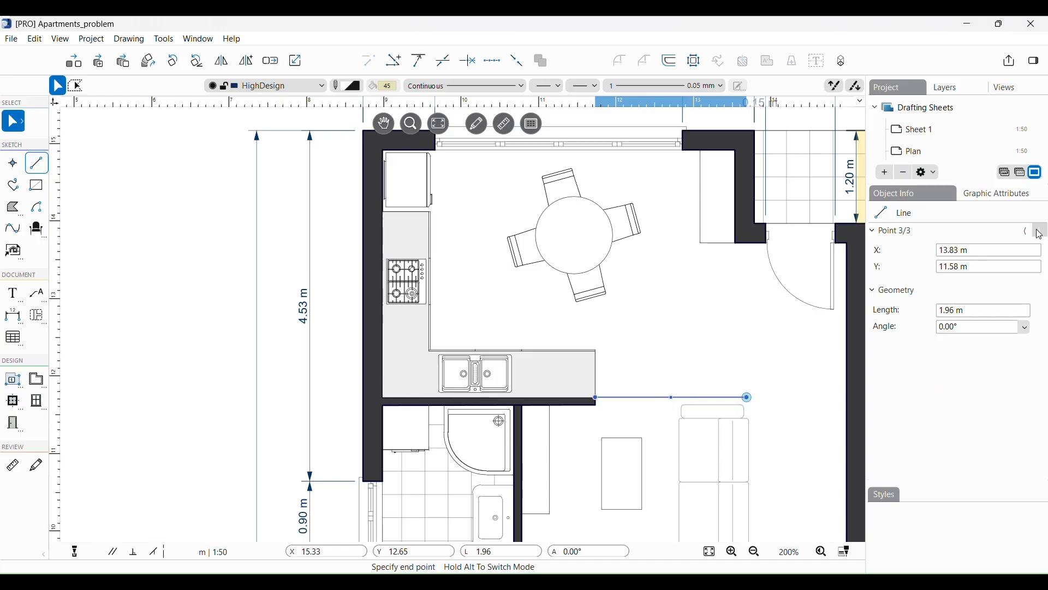
{"action": "left_click", "coordinate": [1042, 233]}
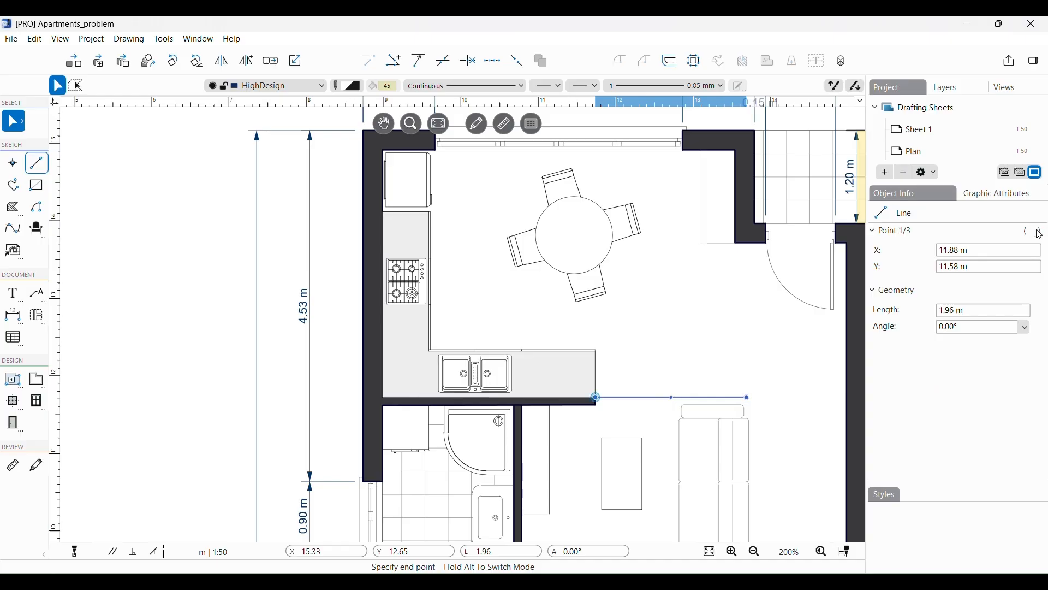
Step: Change the line's length from 1.96 m to 3.25 m so it reaches the right wall
{"action": "double_click", "coordinate": [946, 310]}
{"action": "type", "text": "3,25m"}
{"action": "key", "text": "Return"}
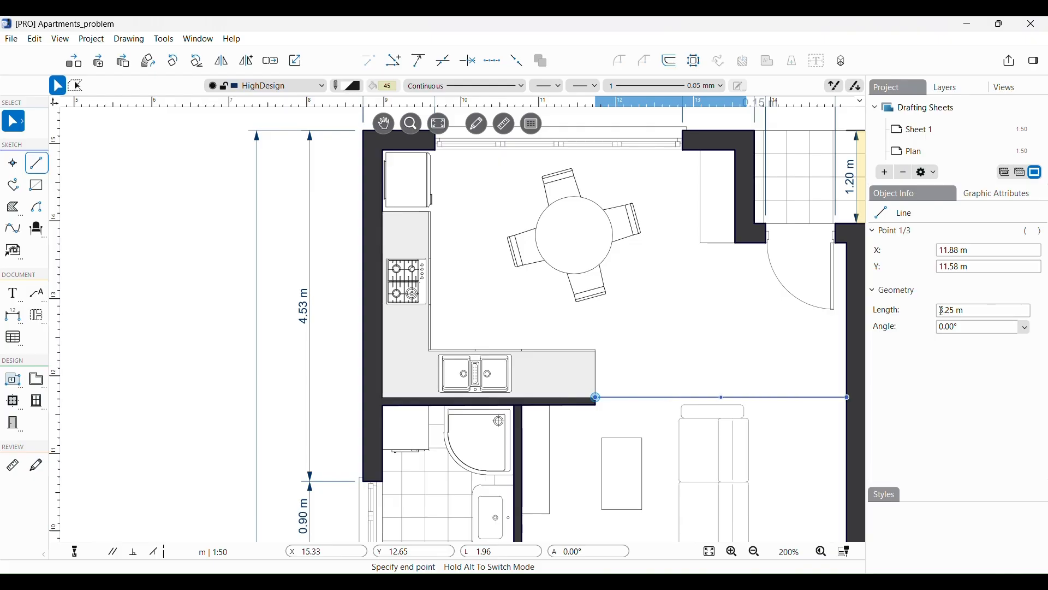
{"action": "key", "text": "Escape"}
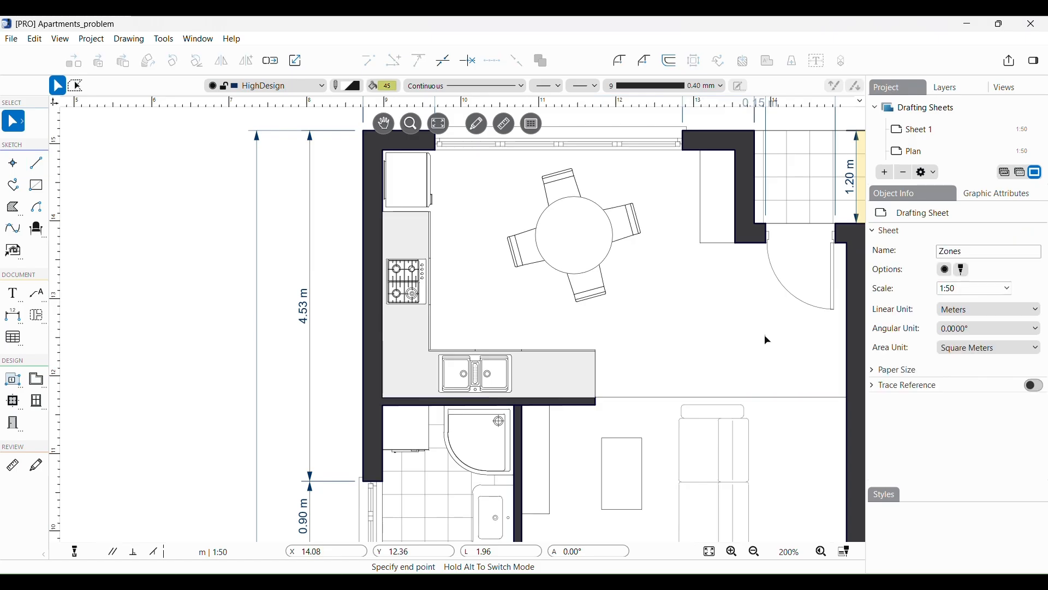